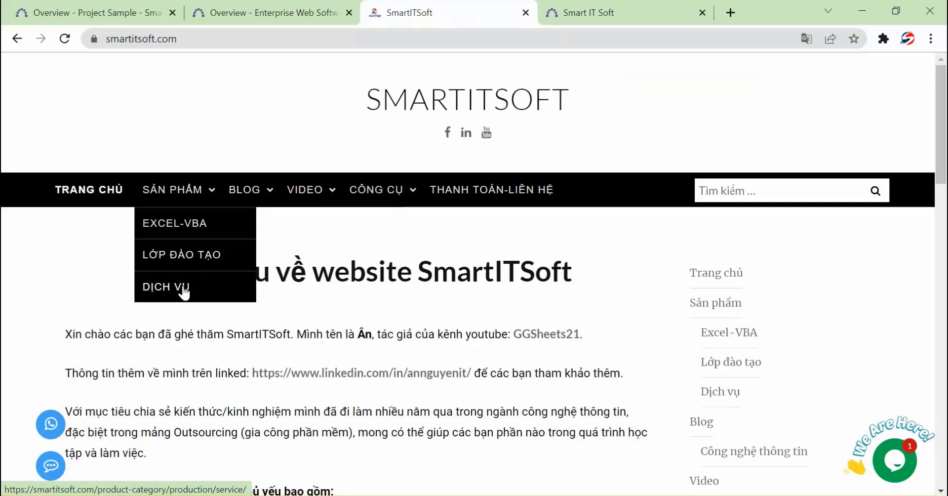
# Open the monthly Redmine project service product from the SmartITSoft Services category
pyautogui.middleClick(182, 289)
pyautogui.click(669, 18)
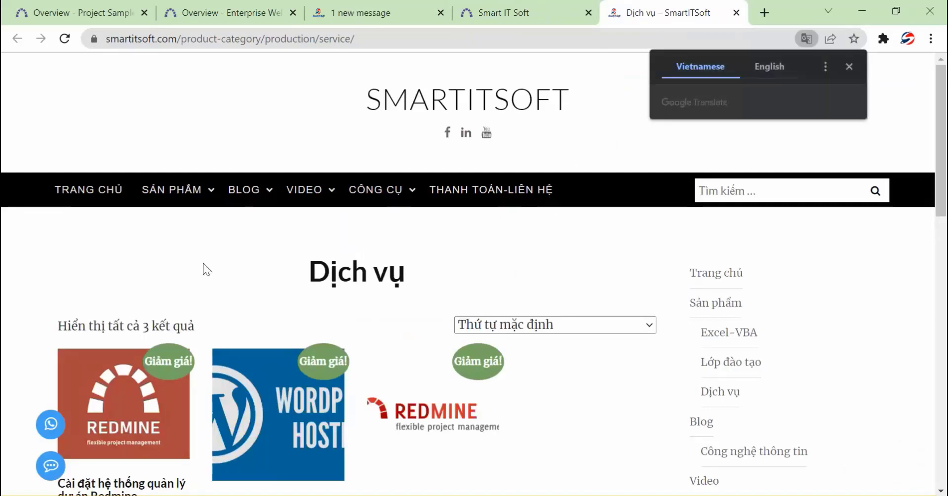
pyautogui.scroll(-6, 203, 263)
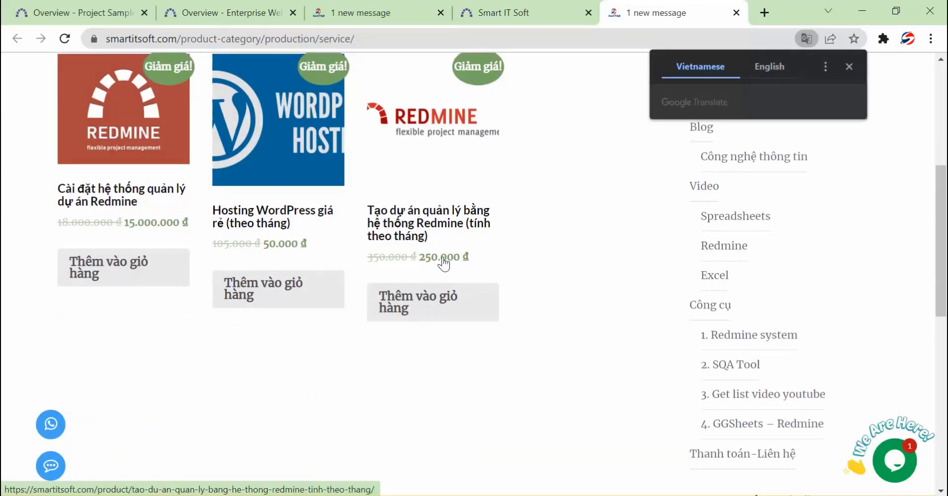
pyautogui.click(455, 227)
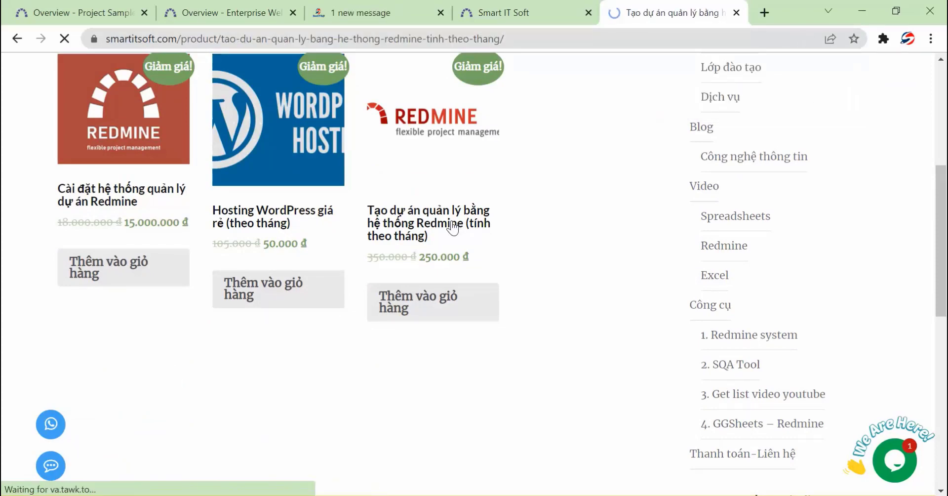
# Read the product description, highlighting the unlimited-accounts pricing line of the 250.000 đ service
pyautogui.scroll(-5, 277, 269)
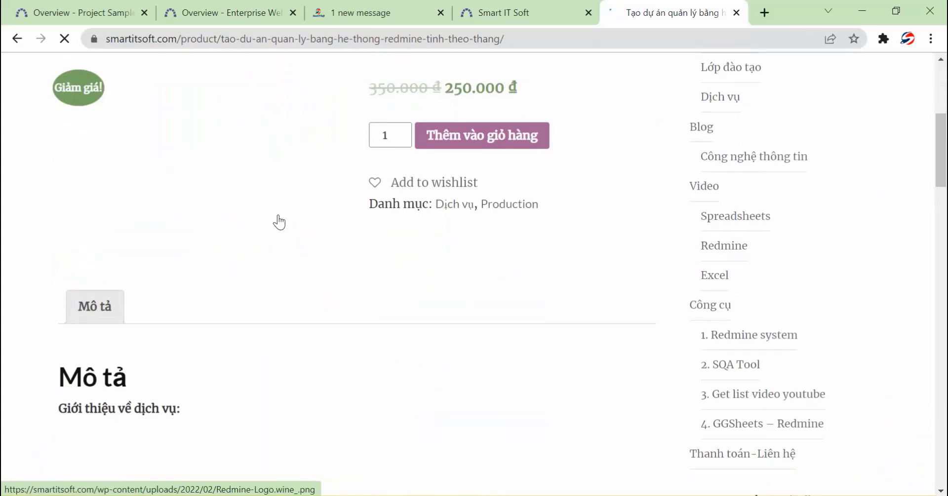
pyautogui.scroll(-13, 280, 204)
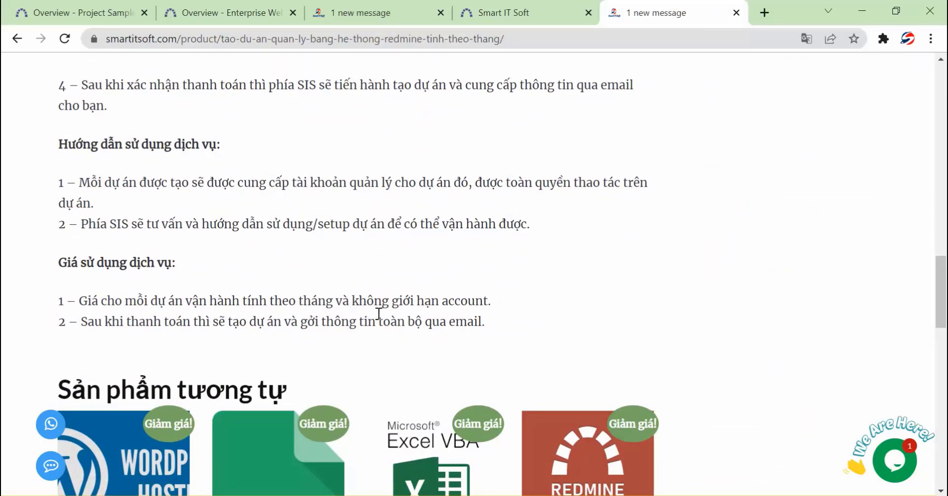
pyautogui.moveTo(349, 299); pyautogui.dragTo(467, 296)
pyautogui.scroll(10, 467, 293)
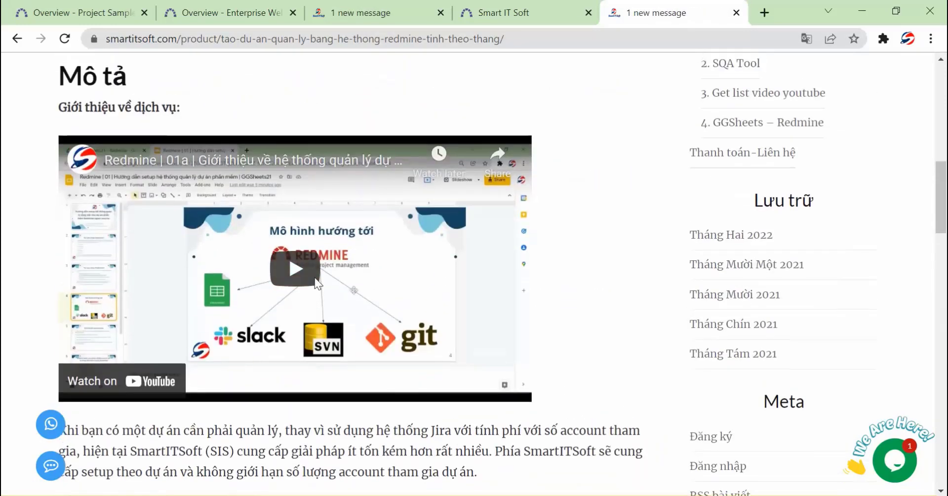
pyautogui.scroll(-5, 273, 173)
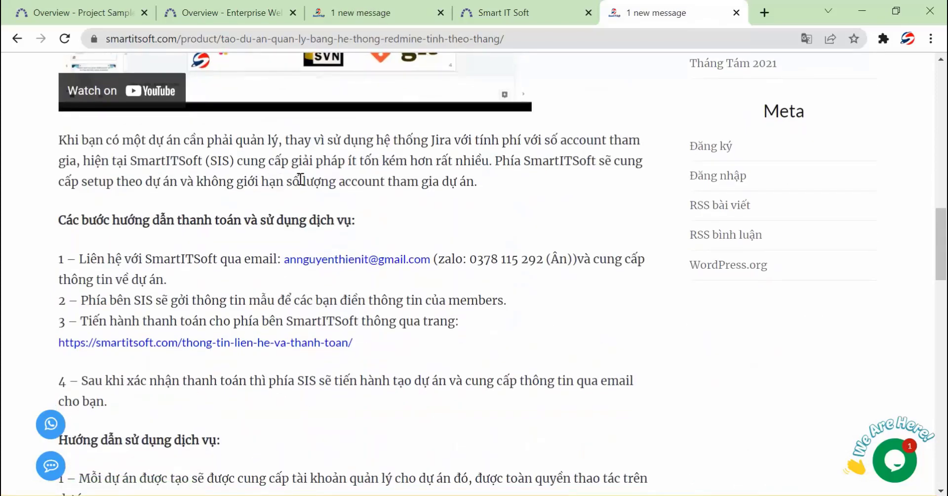
pyautogui.scroll(5, 300, 180)
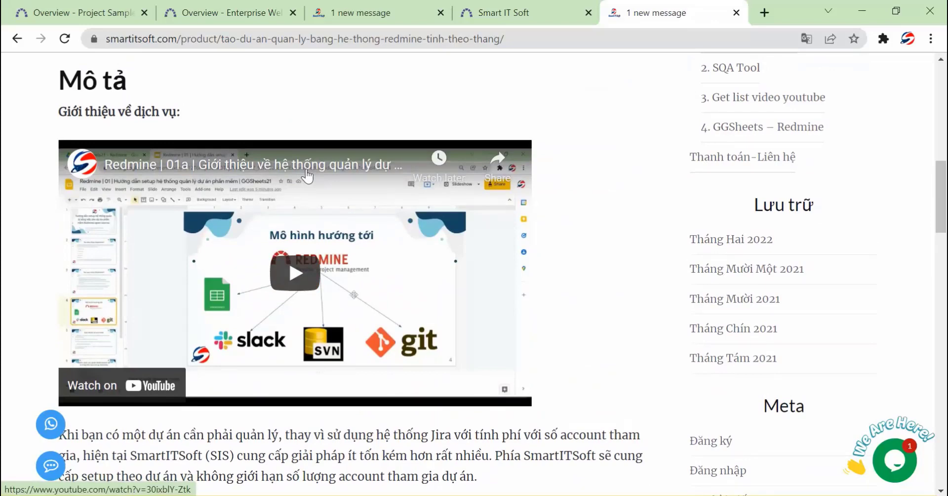
pyautogui.scroll(10, 307, 175)
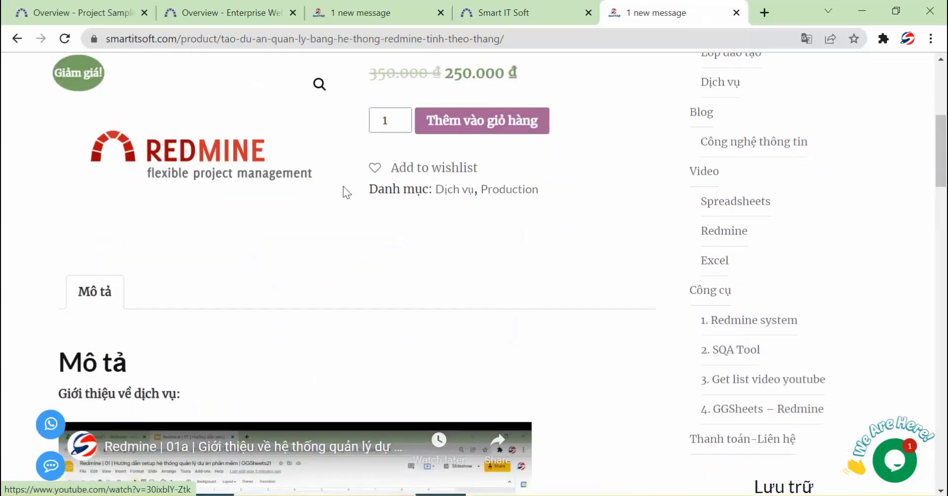
pyautogui.moveTo(432, 275)
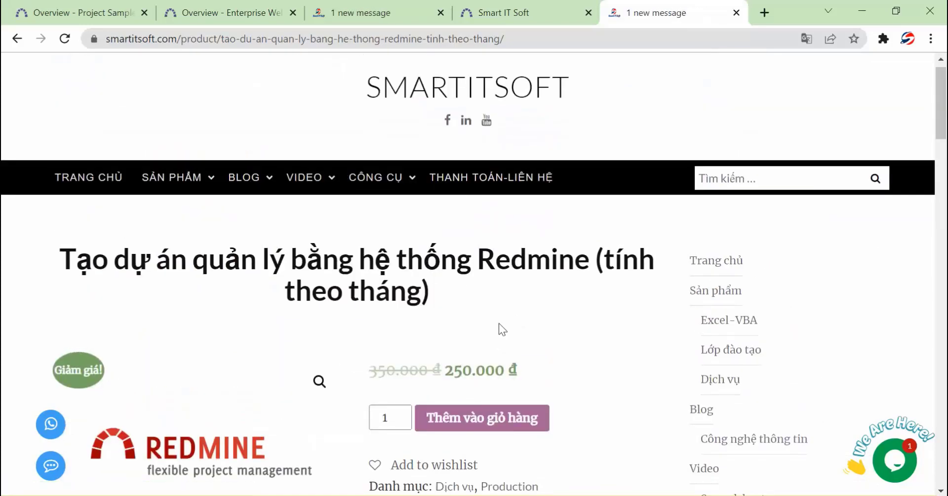
pyautogui.click(532, 20)
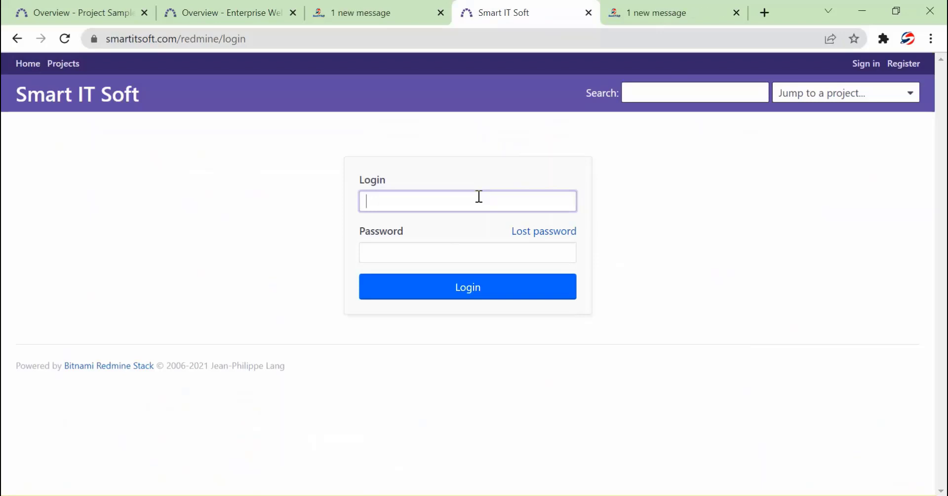
# Sign in with the account username and password, dismissing Chrome's breach warning and save-password prompt
pyautogui.write('annt')
pyautogui.press('Tab')
pyautogui.write('1234567')
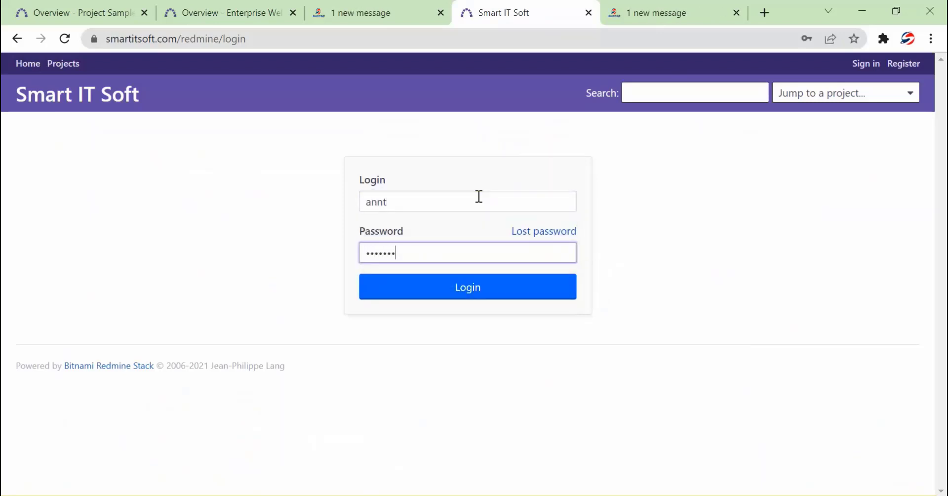
pyautogui.write('890')
pyautogui.press('Return')
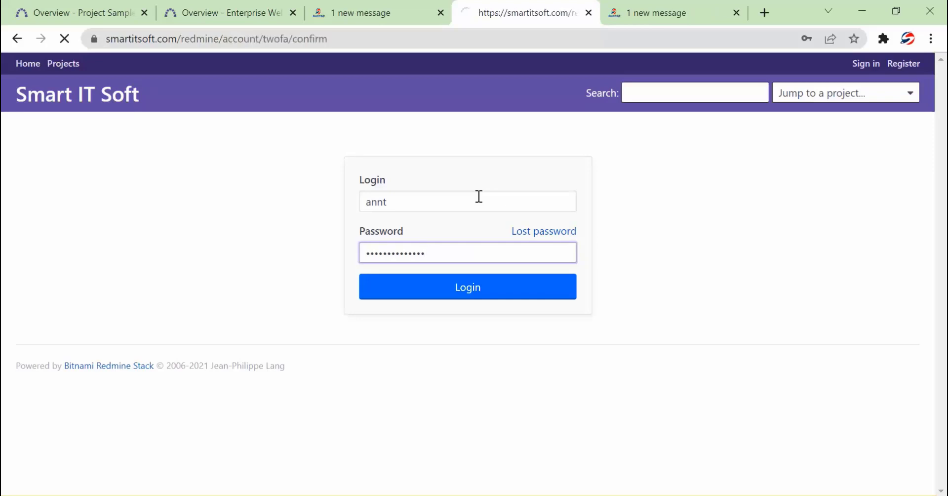
pyautogui.click(622, 240)
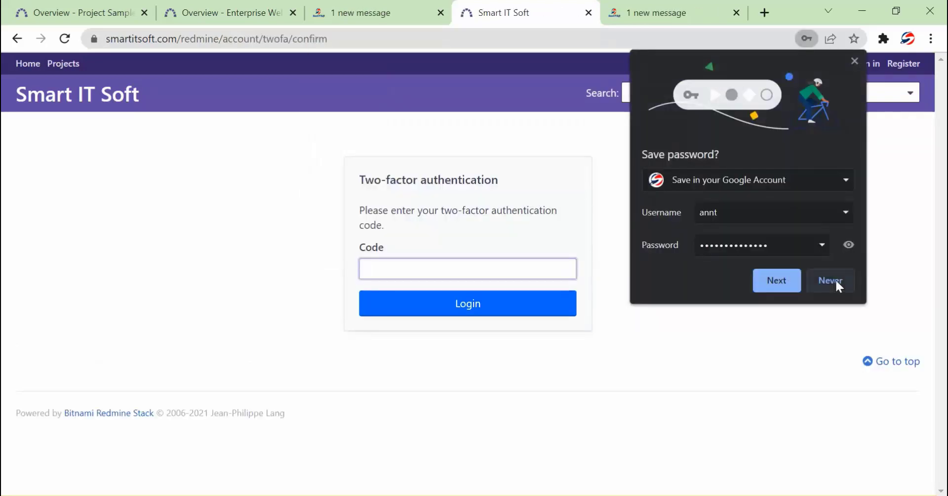
pyautogui.click(834, 280)
# Complete two-factor verification by pasting the Authy authenticator code and logging in
pyautogui.moveTo(360, 180); pyautogui.dragTo(414, 181)
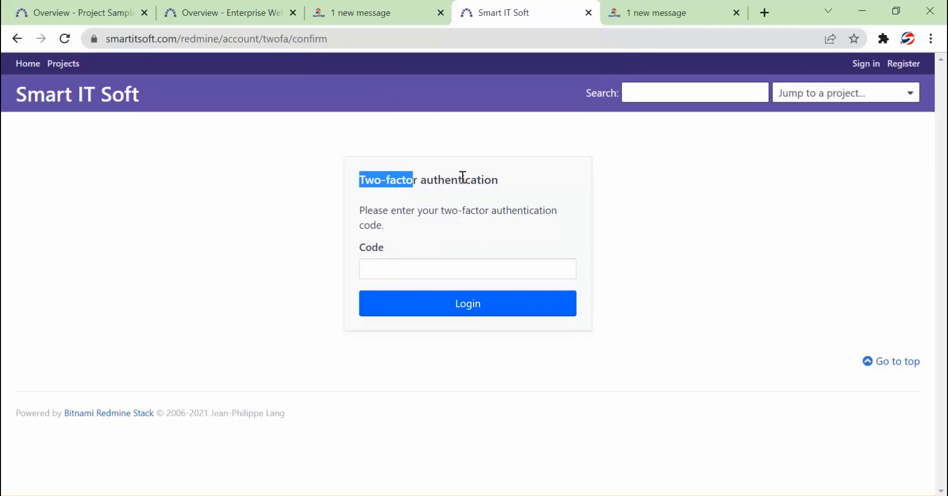
pyautogui.click(610, 491)
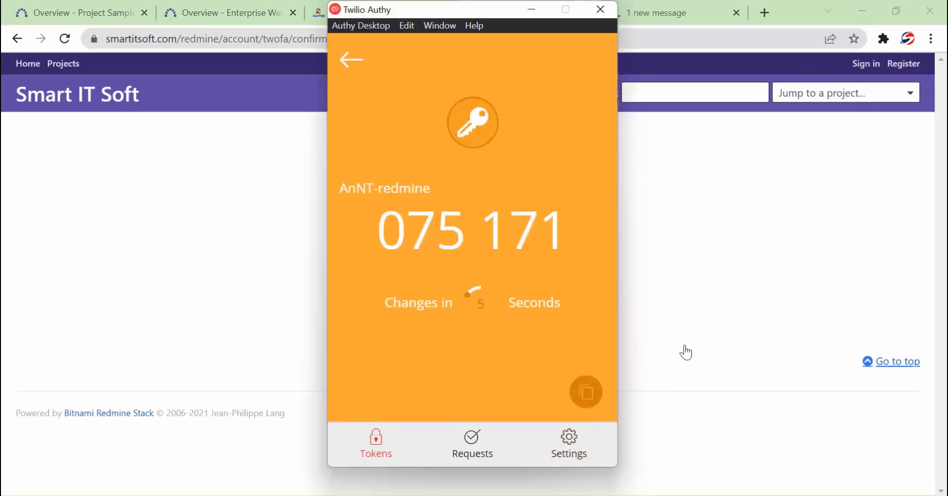
pyautogui.click(685, 351)
pyautogui.click(504, 276)
pyautogui.hotkey('ctrl', 'v')
pyautogui.click(513, 300)
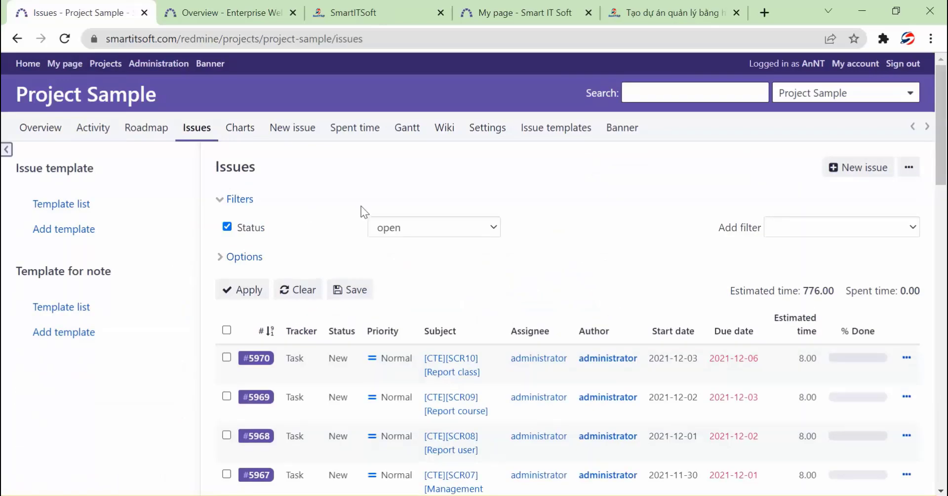
# Scroll Project Sample's issues, view its Charts, then switch to the COMP1640 overview tab
pyautogui.scroll(-10, 360, 174)
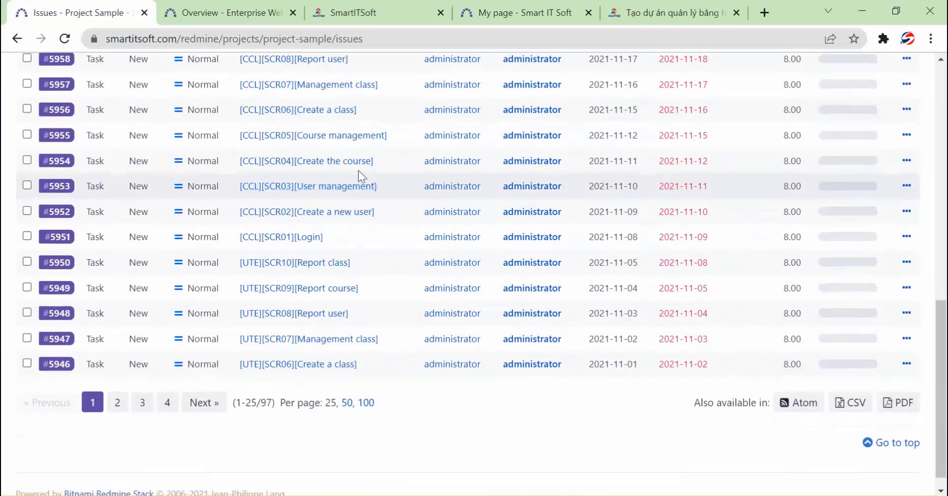
pyautogui.scroll(10, 247, 338)
pyautogui.scroll(1, 247, 338)
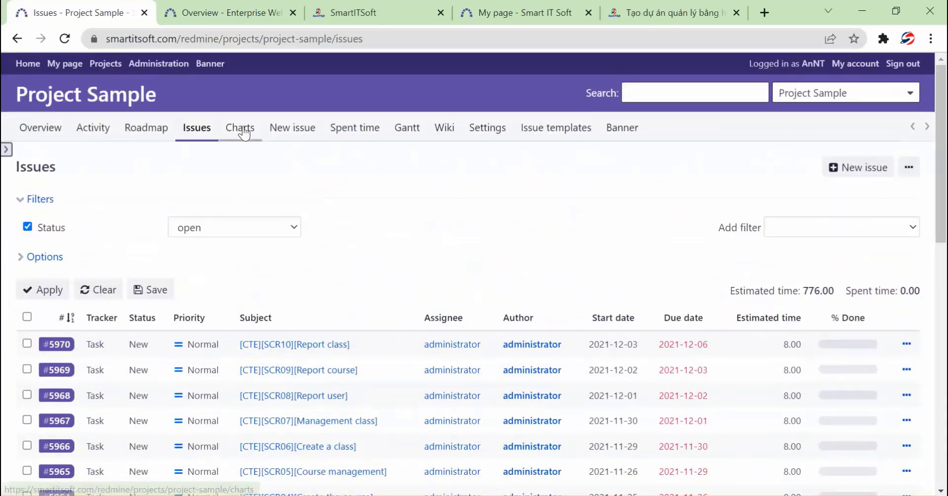
pyautogui.click(411, 131)
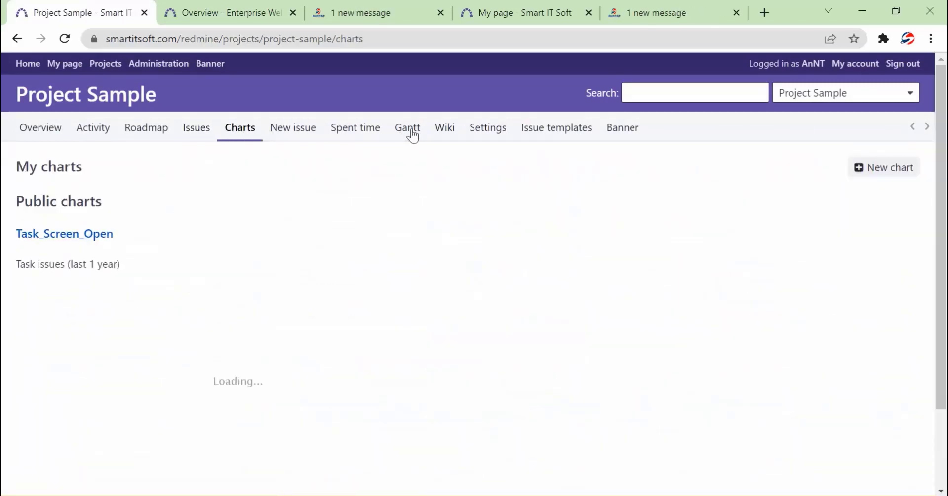
pyautogui.hotkey('ctrl', 'Tab')
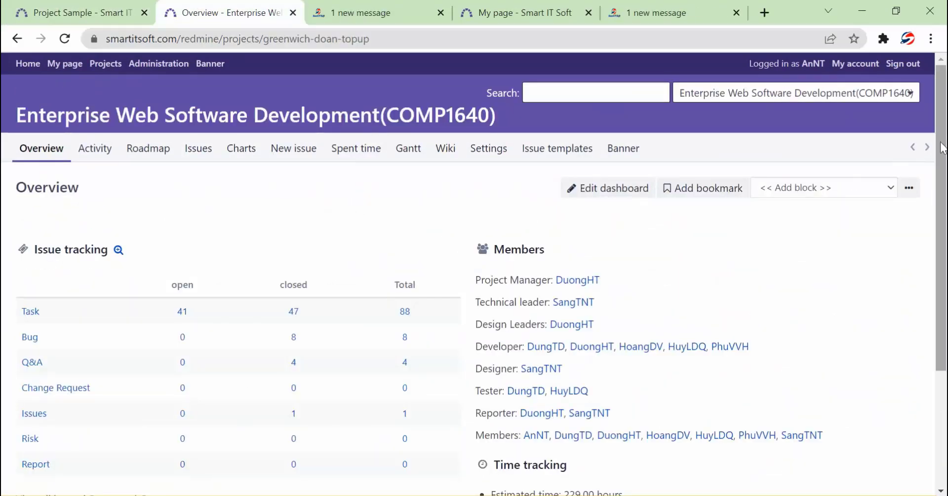
# Zoom the browser page to 90% and open the COMP1640 project's Activity feed
pyautogui.scroll(-1, 940, 148)
pyautogui.click(931, 38)
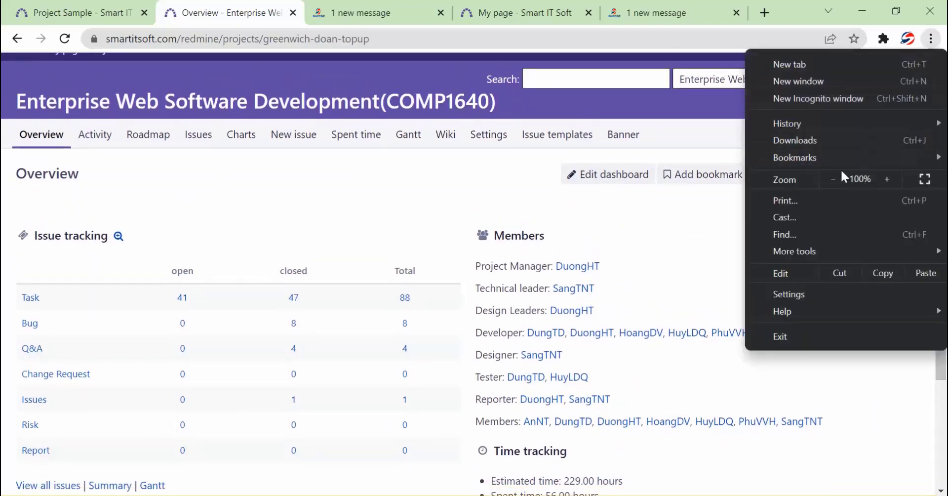
pyautogui.click(833, 179)
pyautogui.click(182, 167)
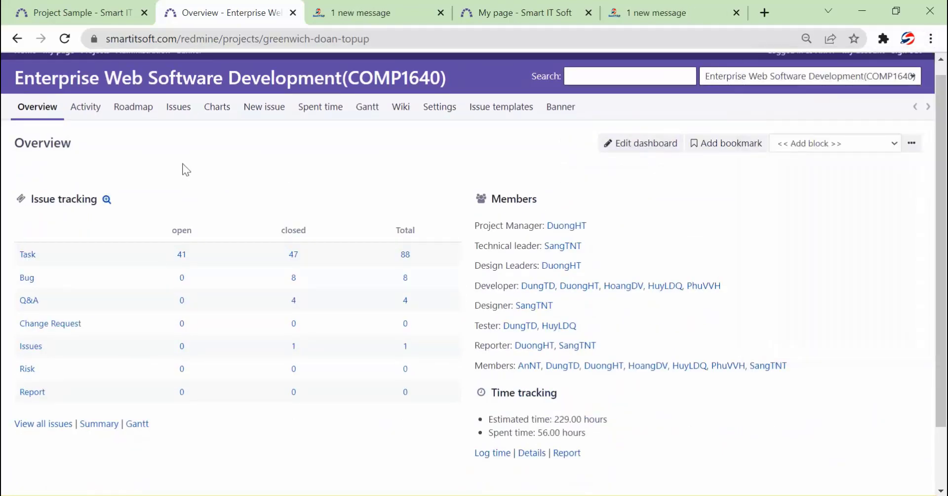
pyautogui.scroll(1, 180, 165)
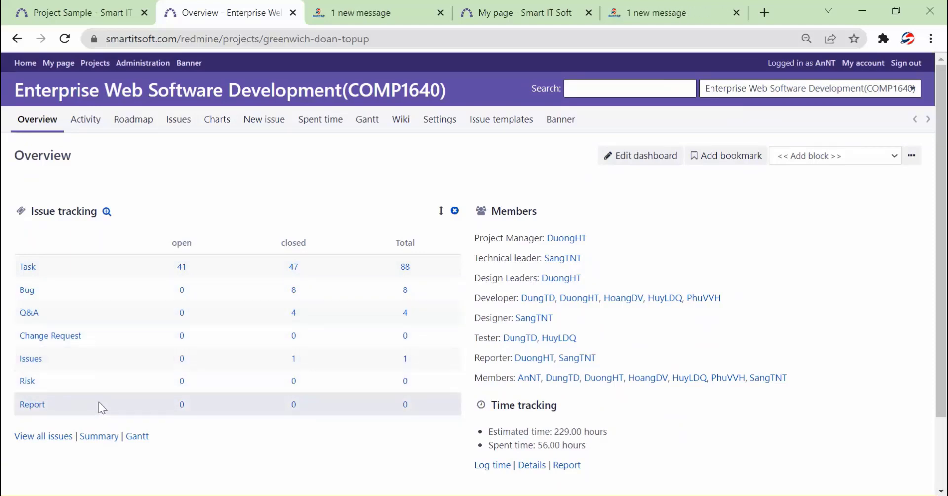
pyautogui.click(88, 122)
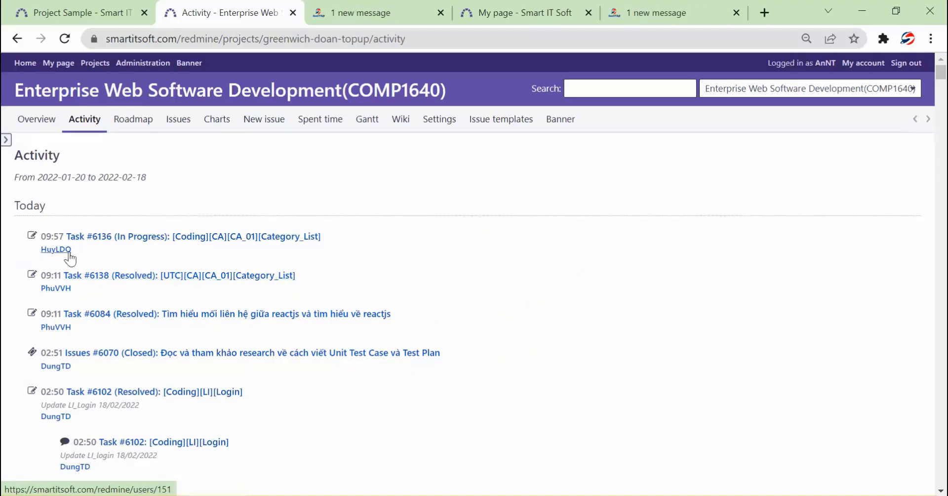
# Review the versions on the COMP1640 project roadmap
pyautogui.click(125, 124)
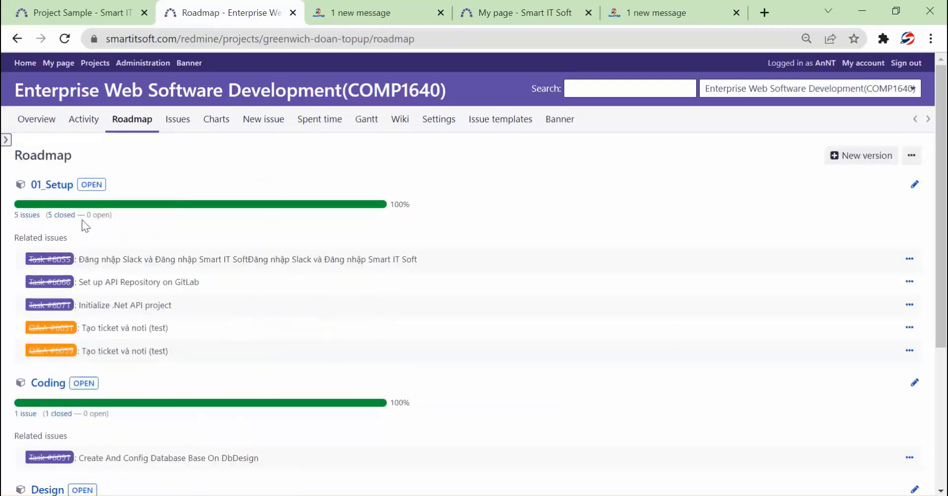
pyautogui.scroll(-5, 116, 203)
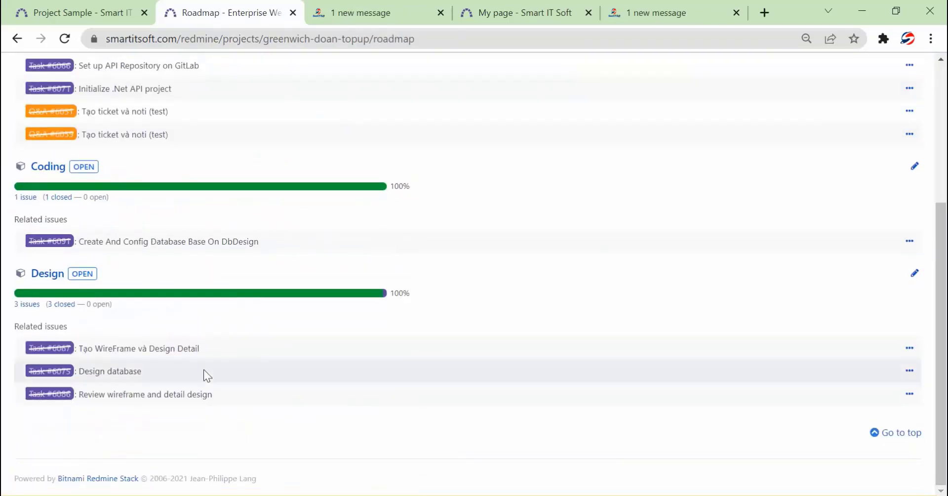
pyautogui.scroll(5, 408, 283)
# Browse the project's open issues list, then start a new issue
pyautogui.click(178, 122)
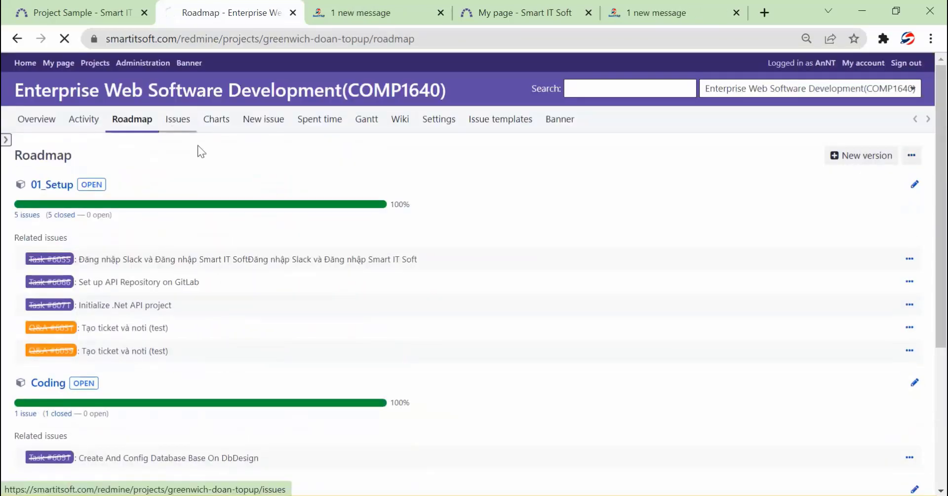
pyautogui.scroll(-5, 383, 247)
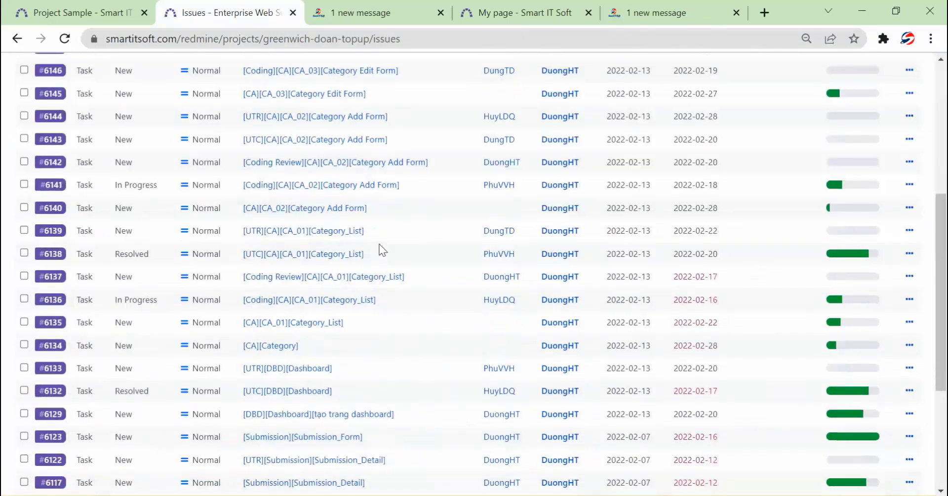
pyautogui.scroll(-5, 514, 246)
pyautogui.scroll(10, 507, 271)
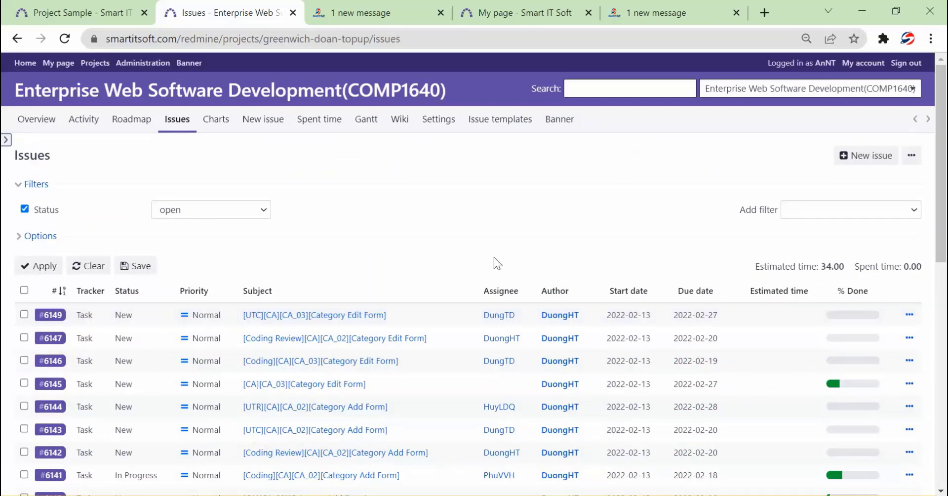
pyautogui.click(246, 125)
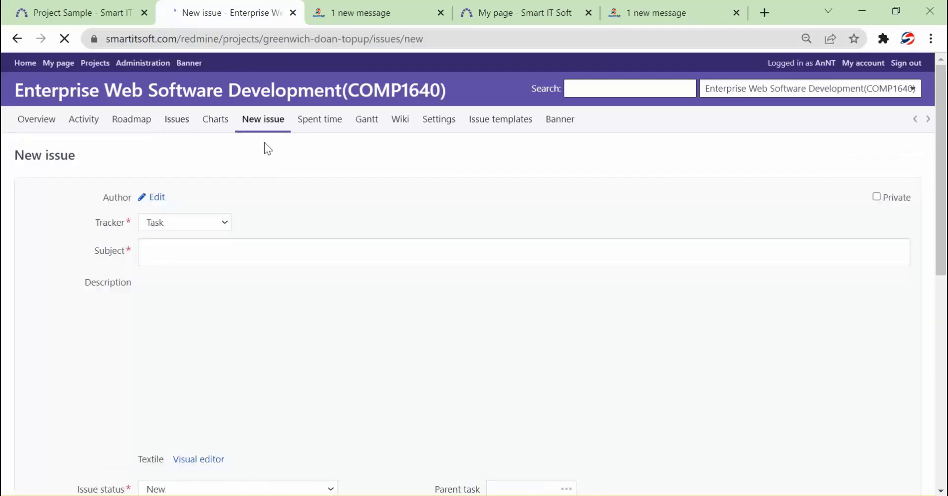
# Keep Task as the tracker and toggle the description to Visual editor and back to Textile
pyautogui.click(206, 224)
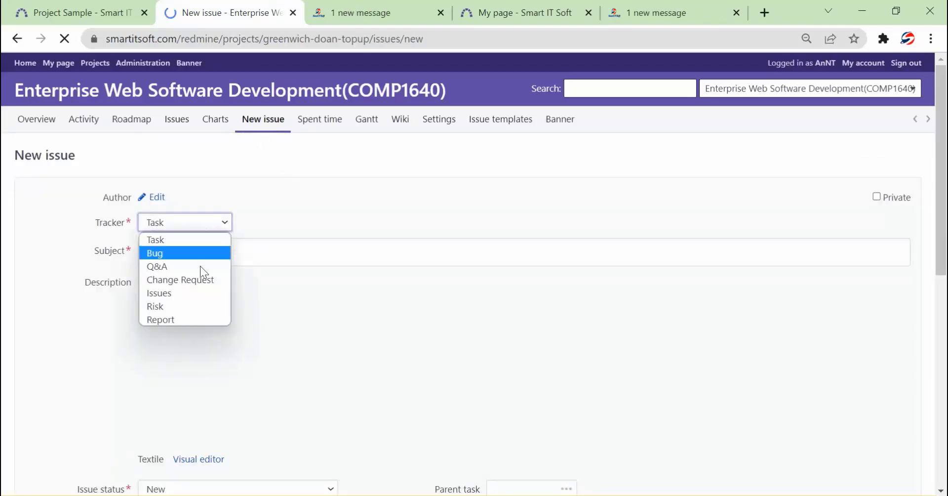
pyautogui.click(231, 193)
pyautogui.scroll(-9, 227, 223)
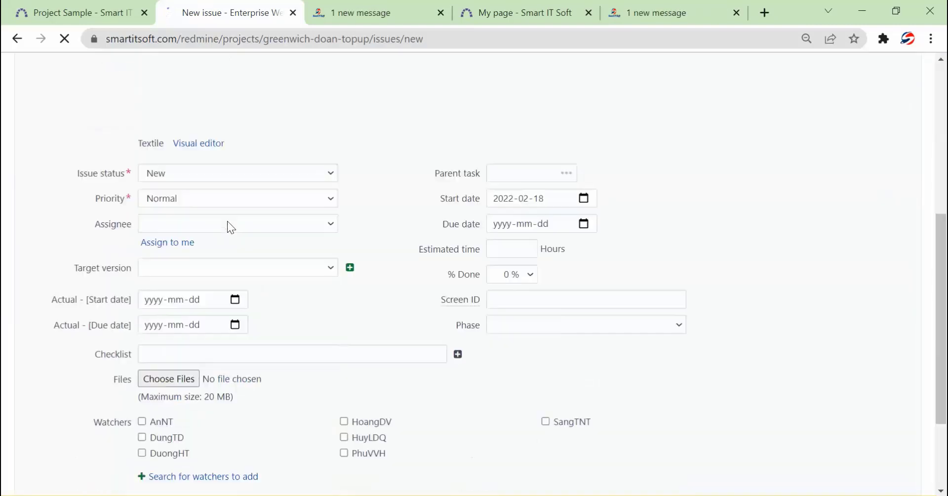
pyautogui.scroll(6, 230, 217)
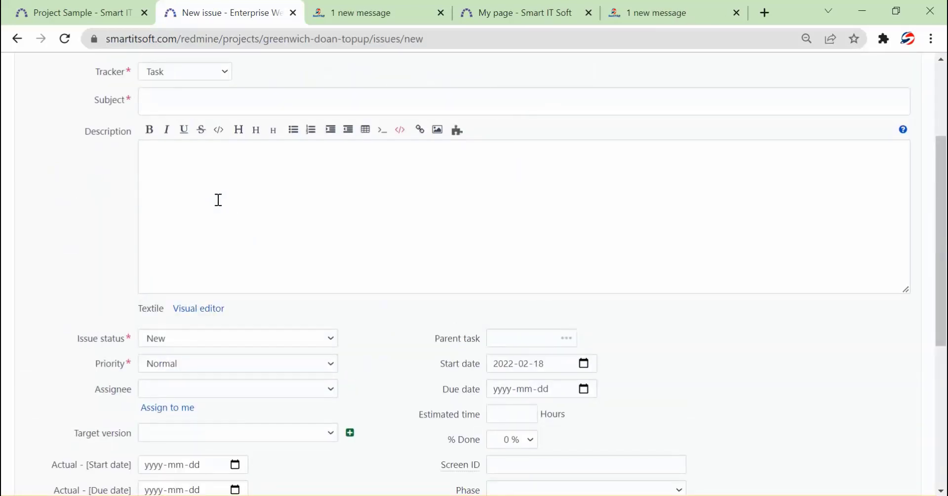
pyautogui.click(219, 200)
pyautogui.click(198, 309)
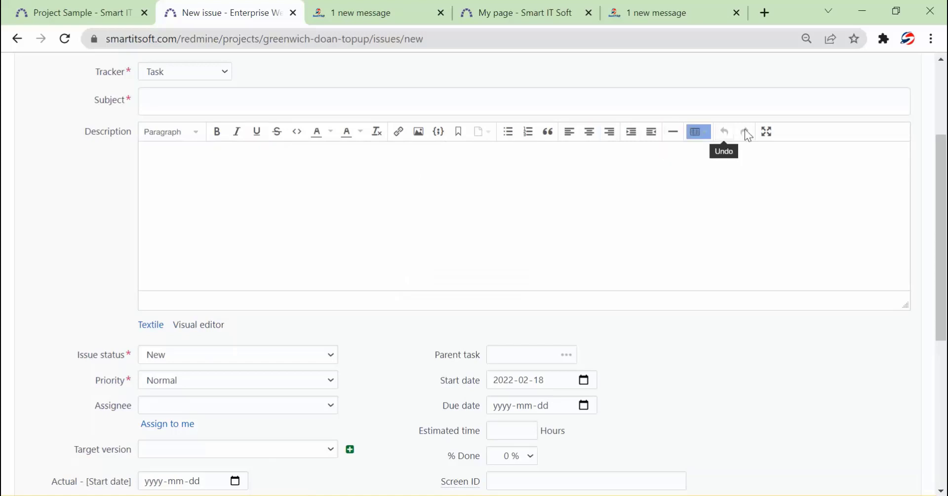
pyautogui.click(153, 325)
pyautogui.click(225, 166)
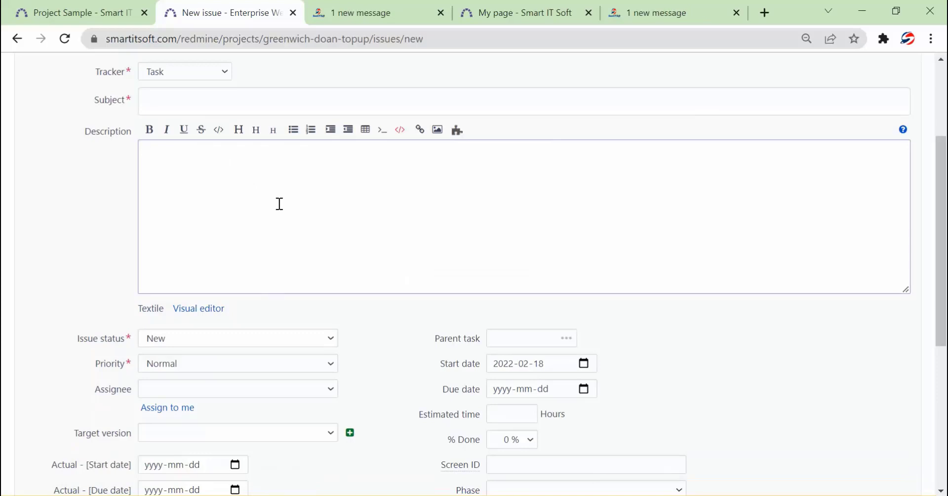
pyautogui.click(364, 15)
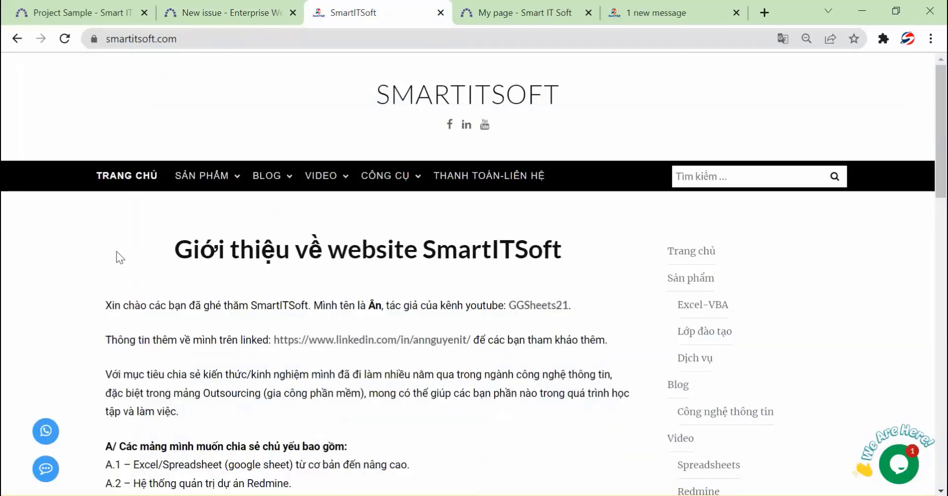
pyautogui.hotkey('ctrl', 'Tab')
pyautogui.hotkey('ctrl', 'Tab')
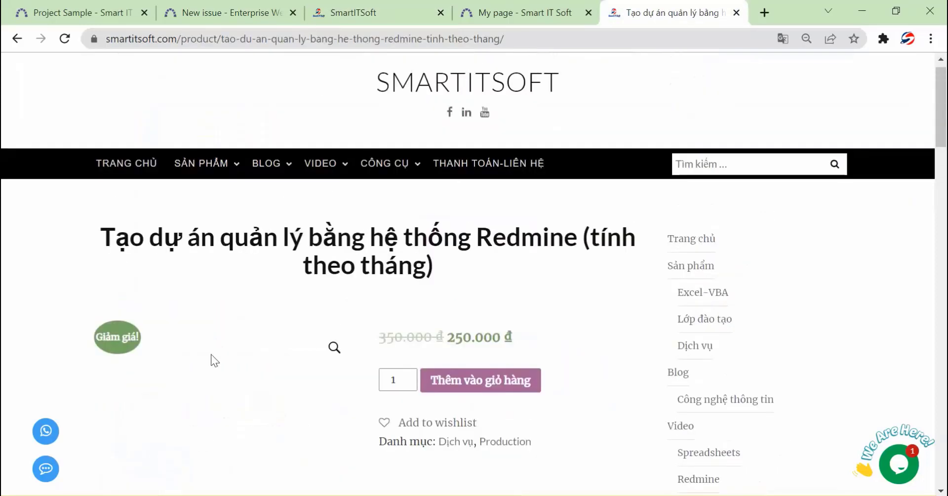
pyautogui.rightClick(207, 395)
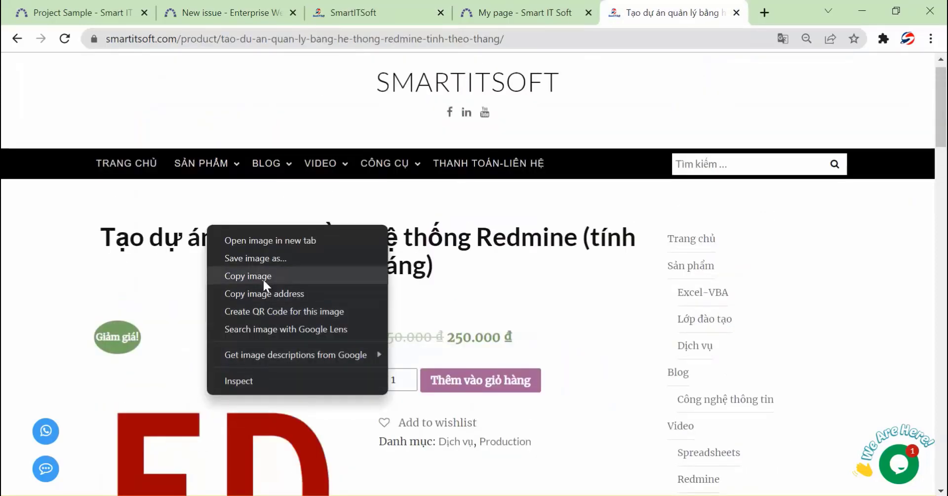
pyautogui.click(262, 276)
pyautogui.click(241, 15)
pyautogui.hotkey('ctrl', 'v')
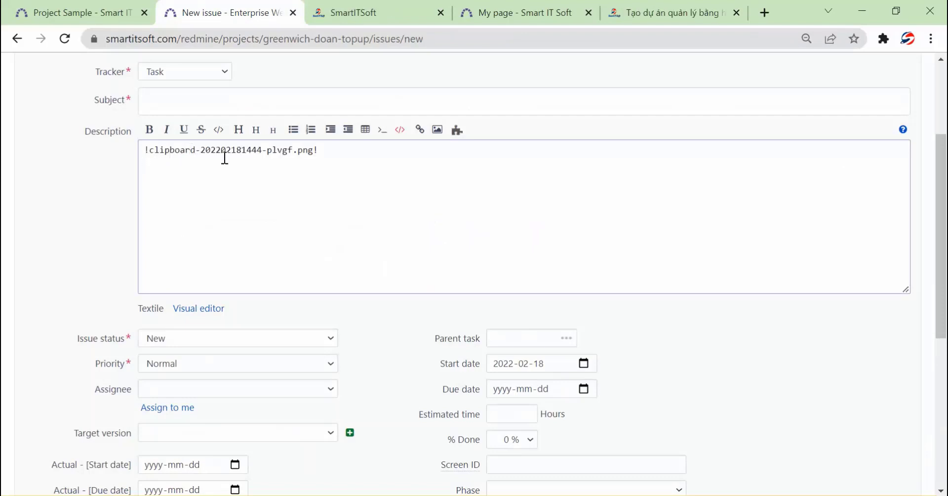
pyautogui.scroll(-6, 225, 158)
pyautogui.scroll(3, 154, 319)
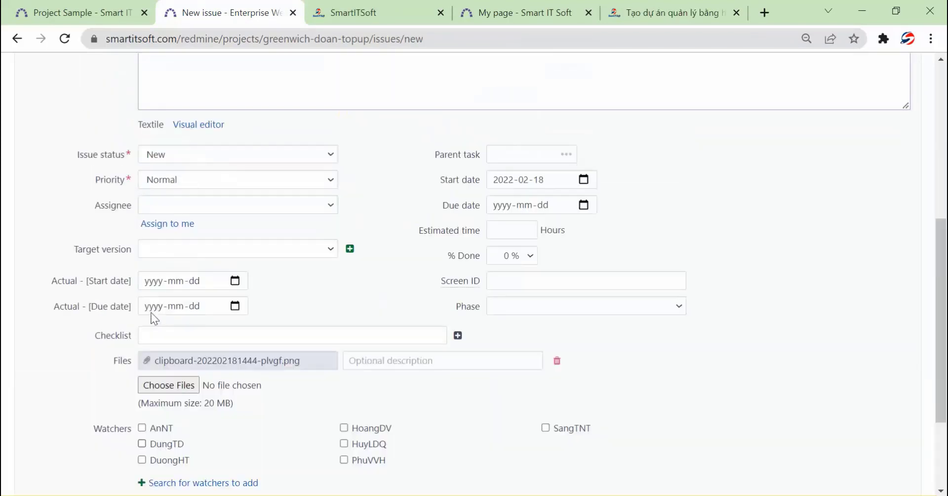
pyautogui.scroll(6, 154, 319)
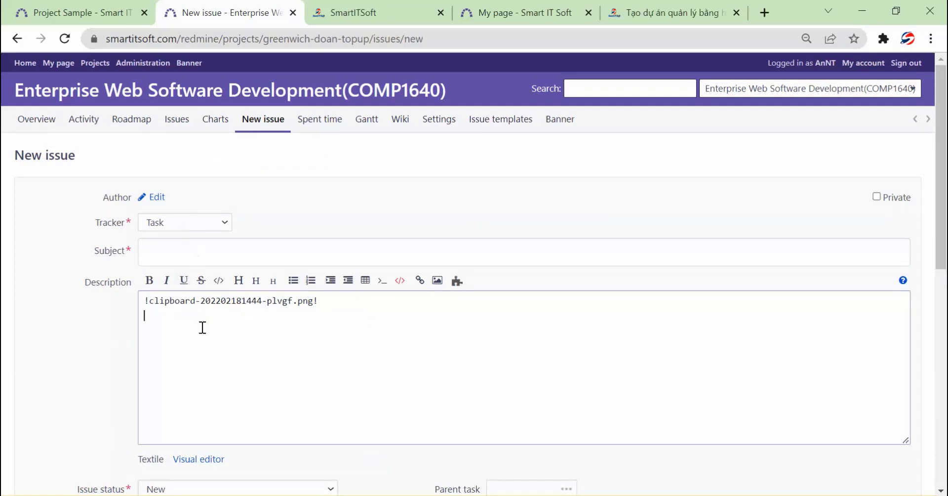
pyautogui.scroll(-10, 203, 327)
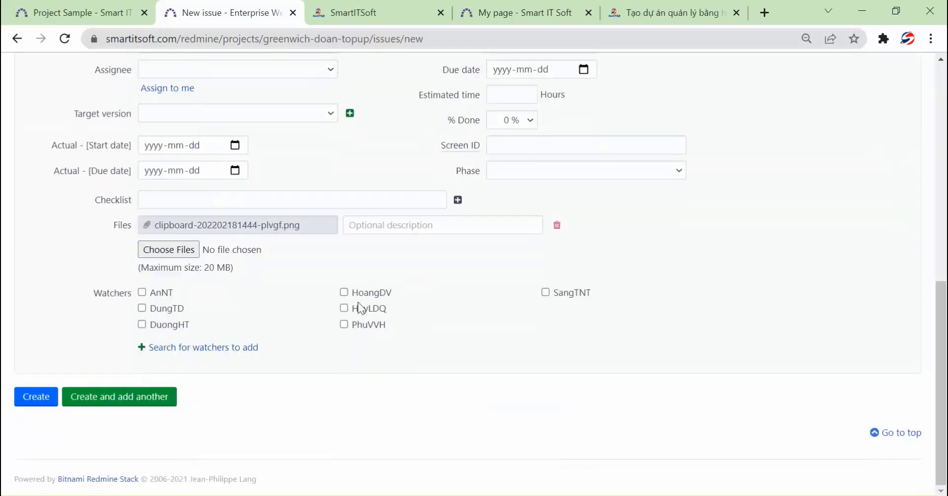
pyautogui.scroll(6, 326, 207)
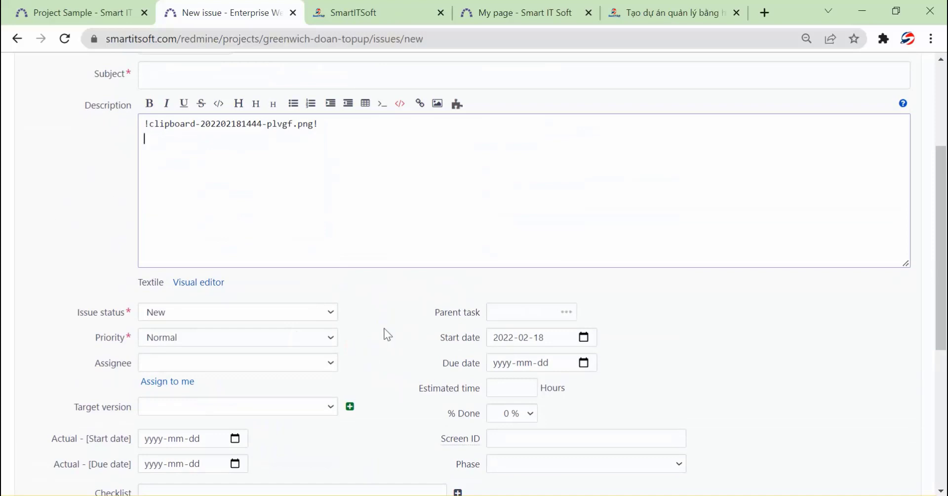
pyautogui.scroll(3, 357, 309)
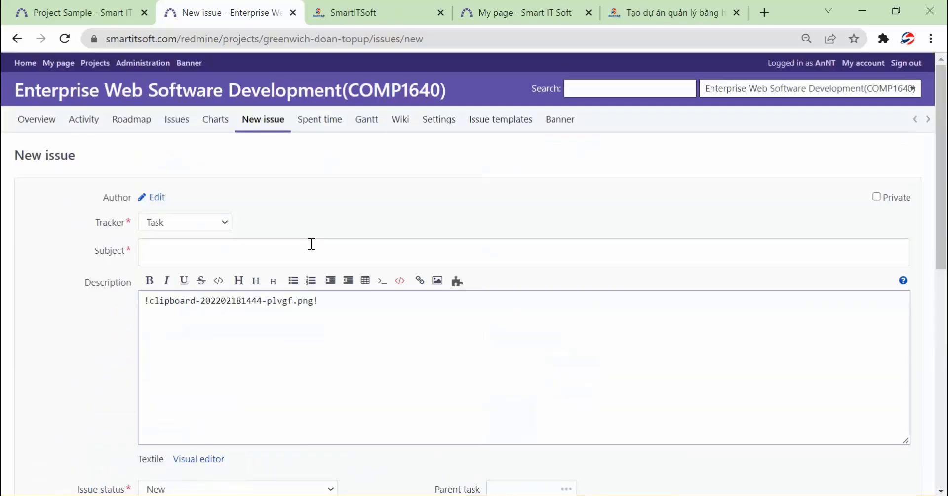
# View the Task_Open chart, then scroll through the project's Gantt chart of tasks
pyautogui.click(218, 128)
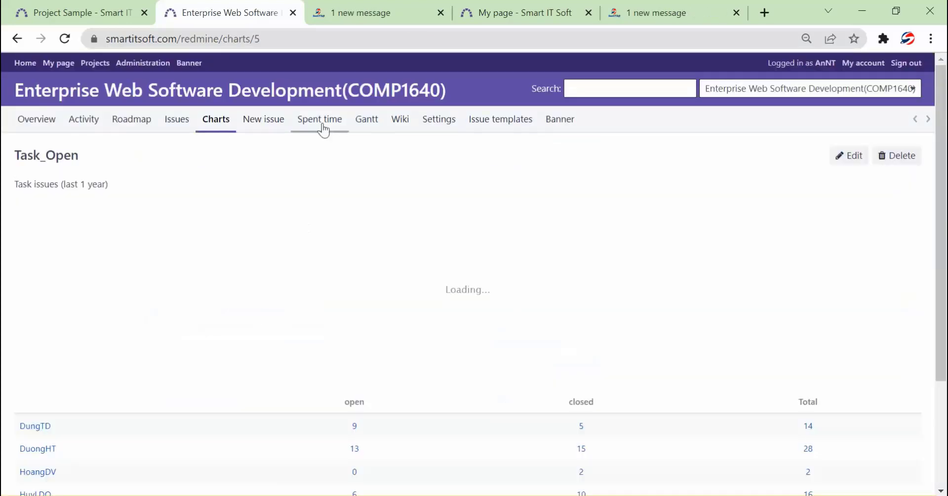
pyautogui.click(366, 132)
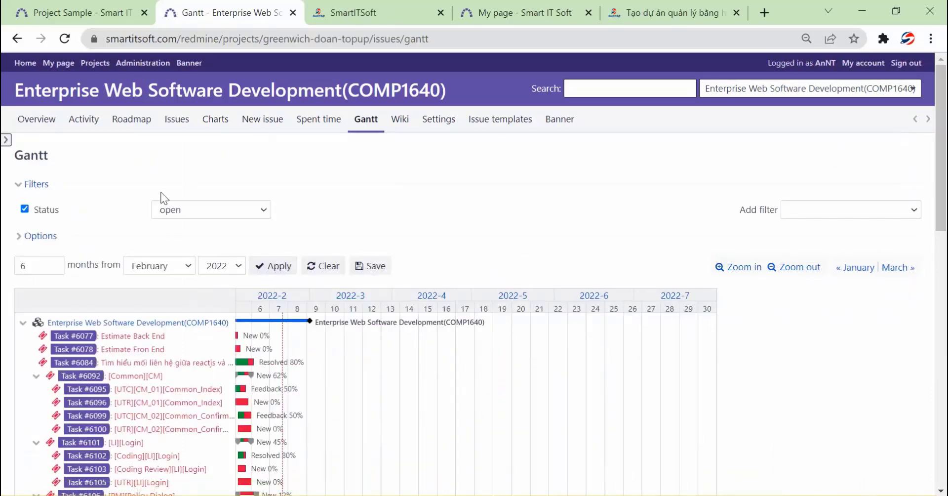
pyautogui.scroll(-10, 188, 185)
pyautogui.scroll(6, 200, 210)
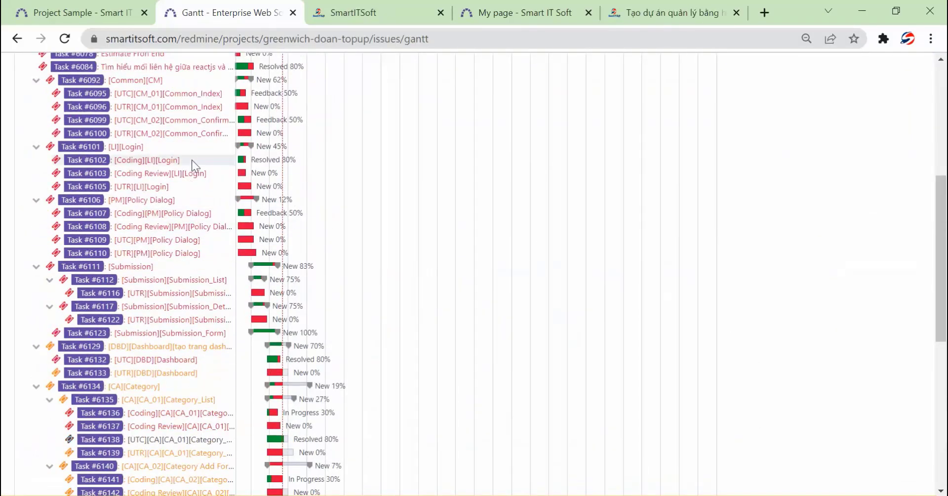
pyautogui.scroll(5, 188, 182)
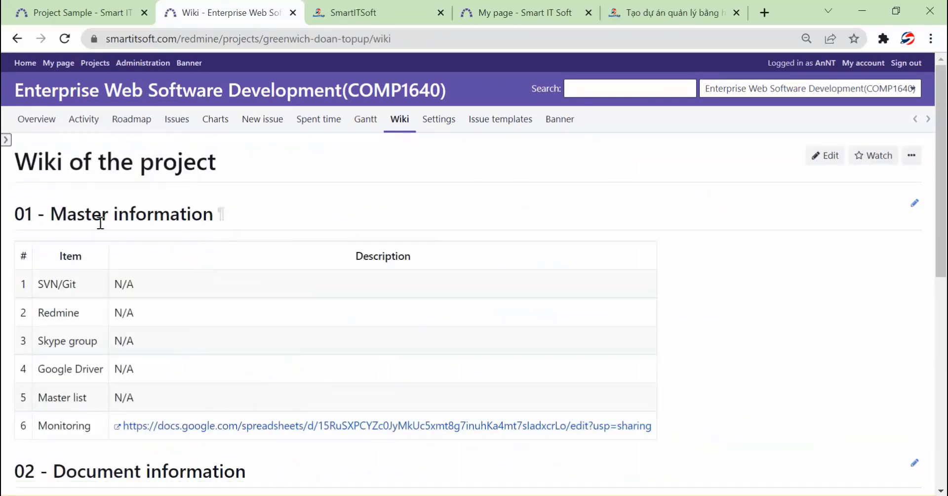
pyautogui.scroll(-4, 128, 253)
pyautogui.scroll(-5, 127, 253)
pyautogui.scroll(15, 143, 265)
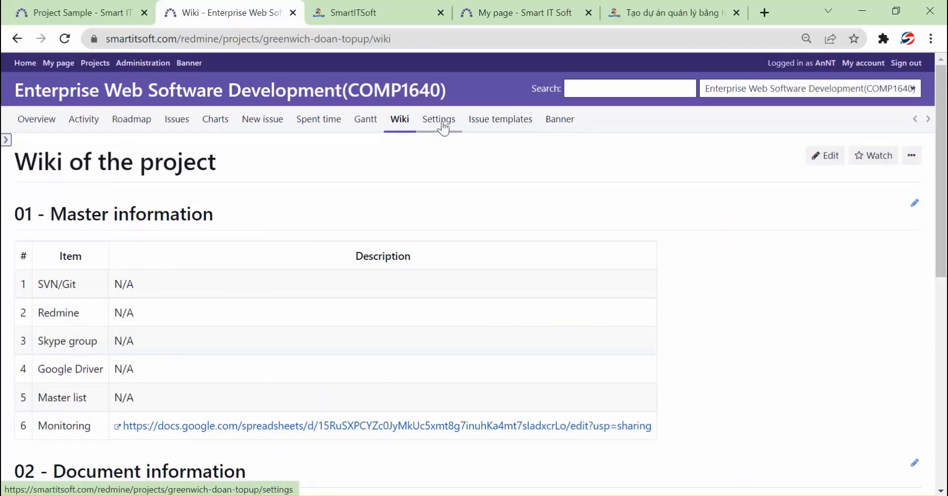
# Review the settings' Modules, Members, Issue tracking and Messenger webhook tabs, then return to Issues
pyautogui.click(493, 127)
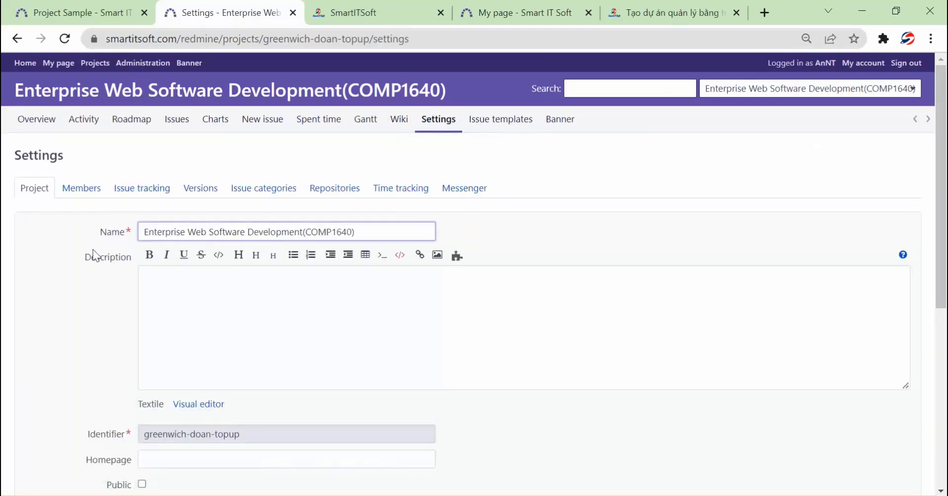
pyautogui.scroll(-1, 81, 260)
pyautogui.scroll(-5, 81, 256)
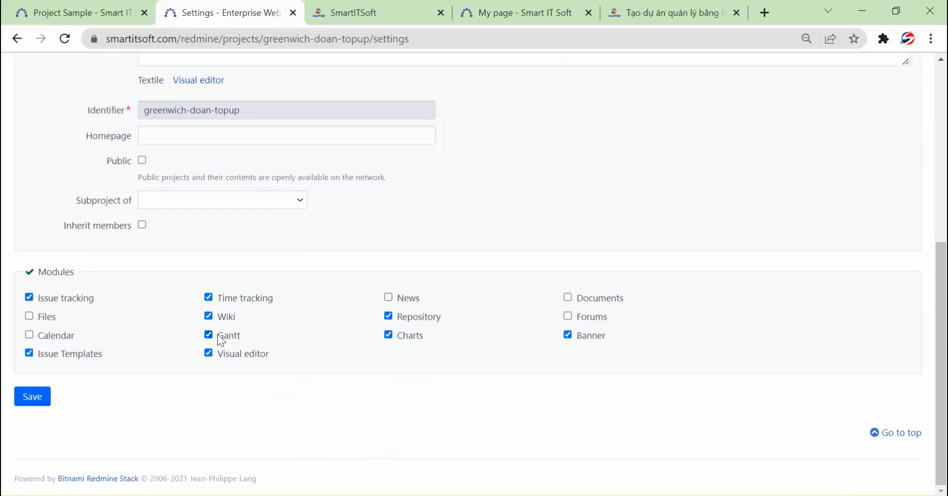
pyautogui.scroll(5, 222, 336)
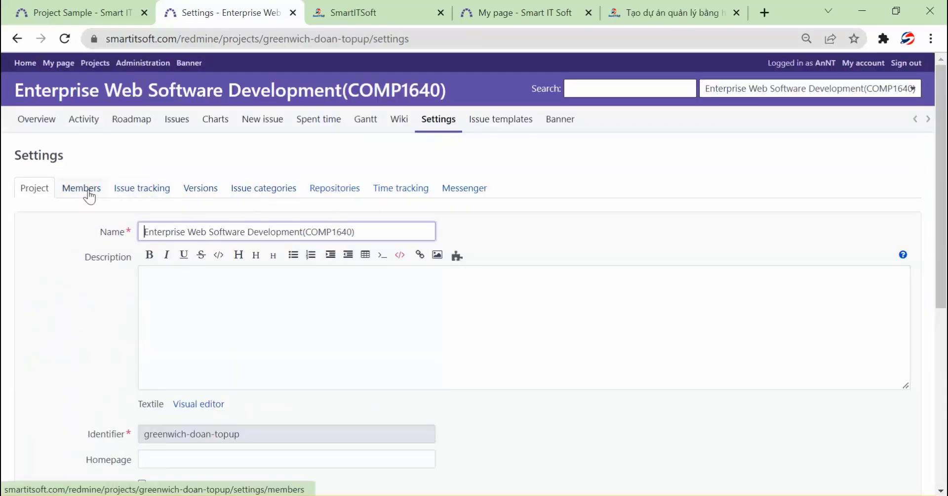
pyautogui.click(93, 196)
pyautogui.click(140, 194)
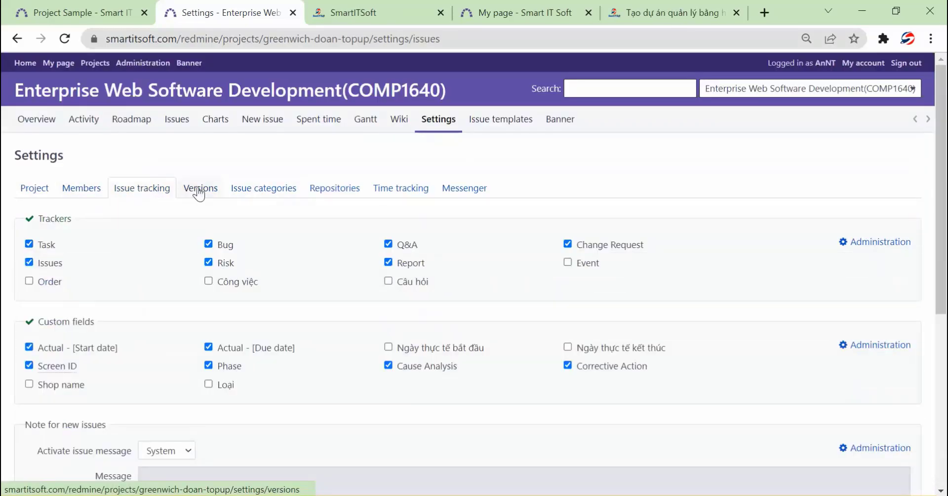
pyautogui.click(478, 191)
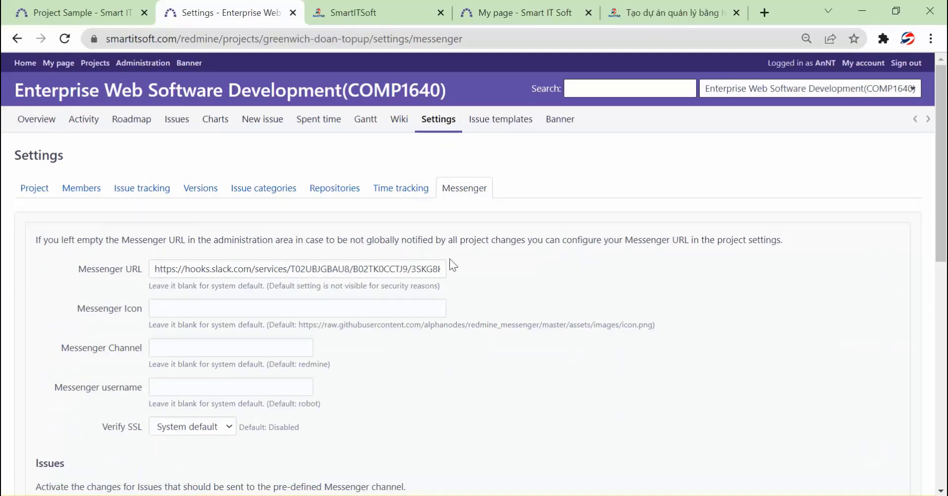
pyautogui.click(176, 120)
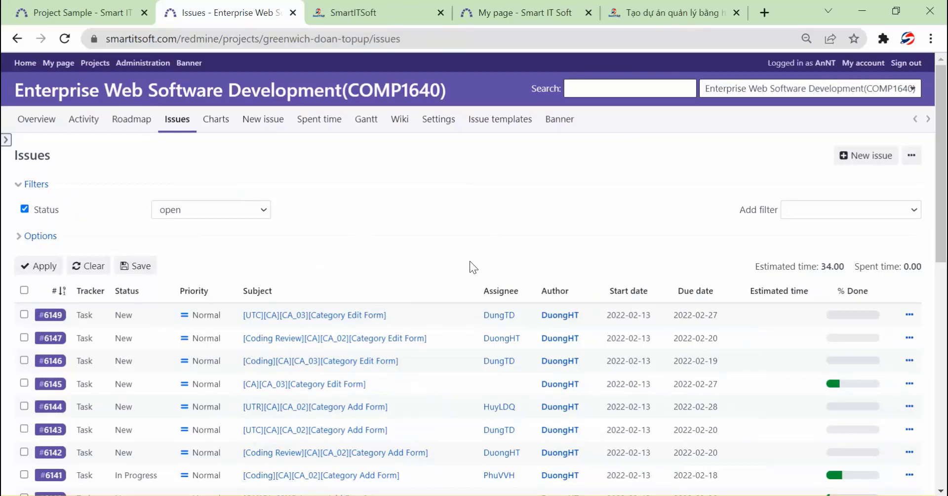
pyautogui.hotkey('alt', 'Tab')
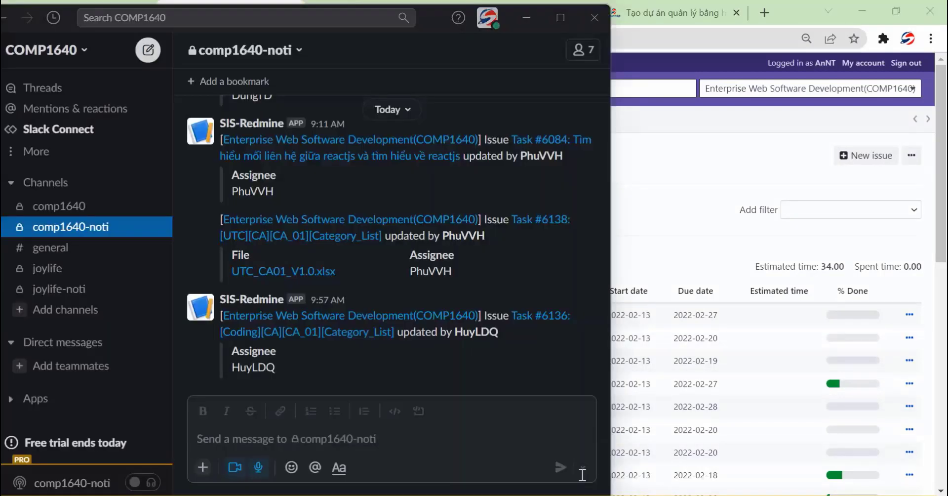
pyautogui.scroll(5, 336, 276)
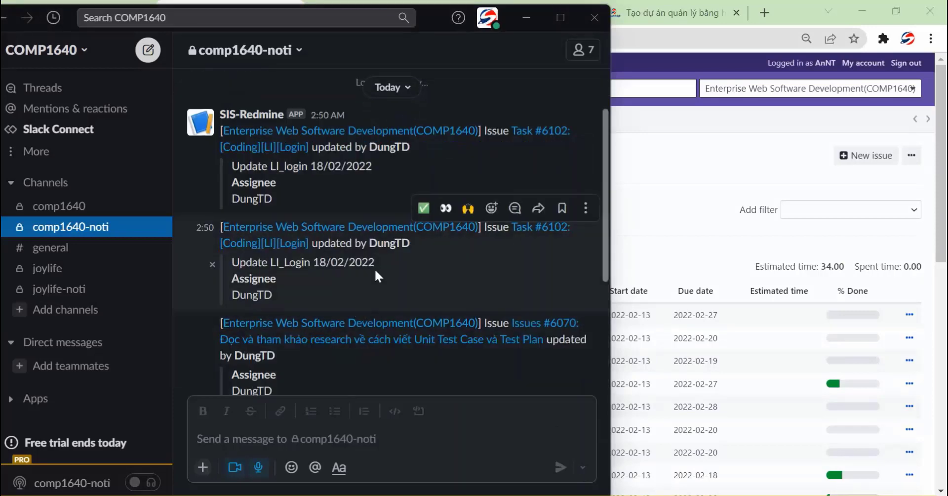
pyautogui.scroll(1, 374, 268)
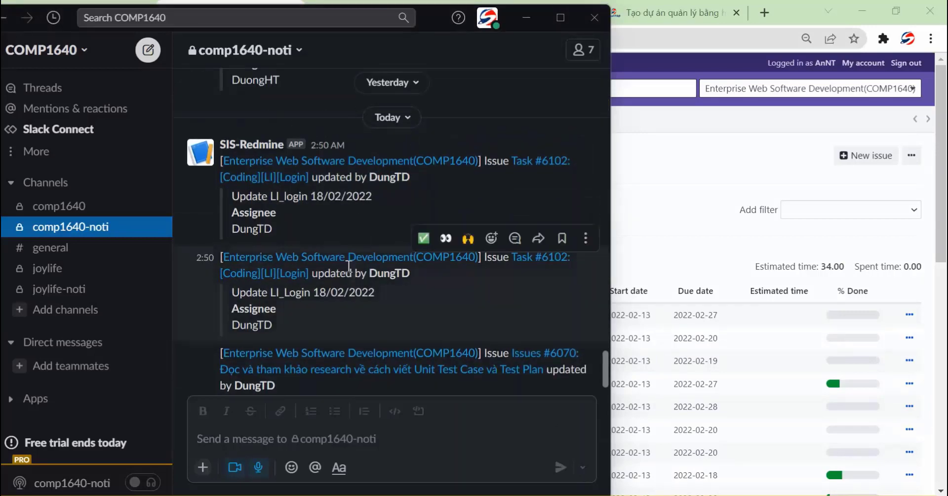
pyautogui.scroll(-5, 349, 265)
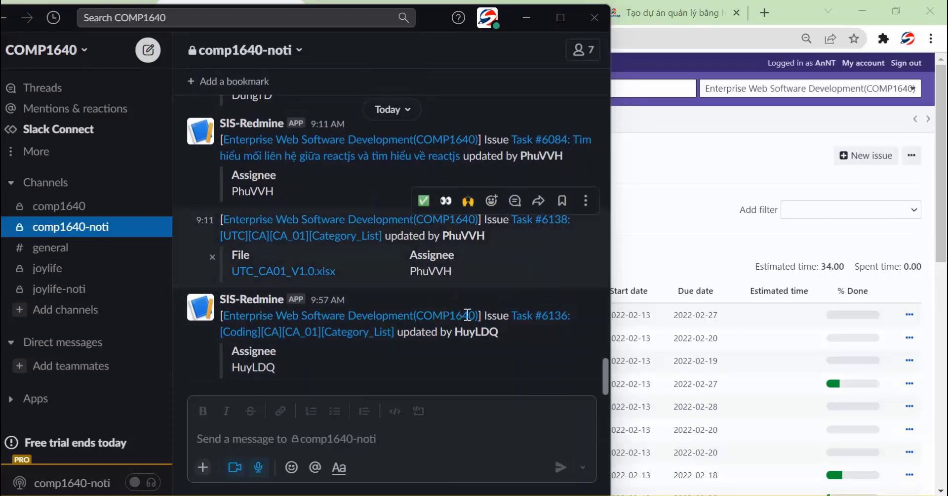
pyautogui.scroll(3, 341, 296)
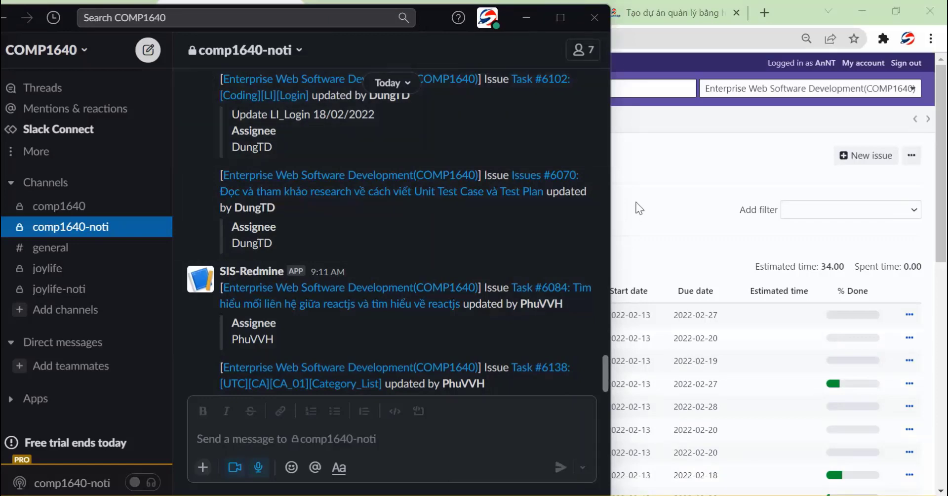
pyautogui.click(648, 204)
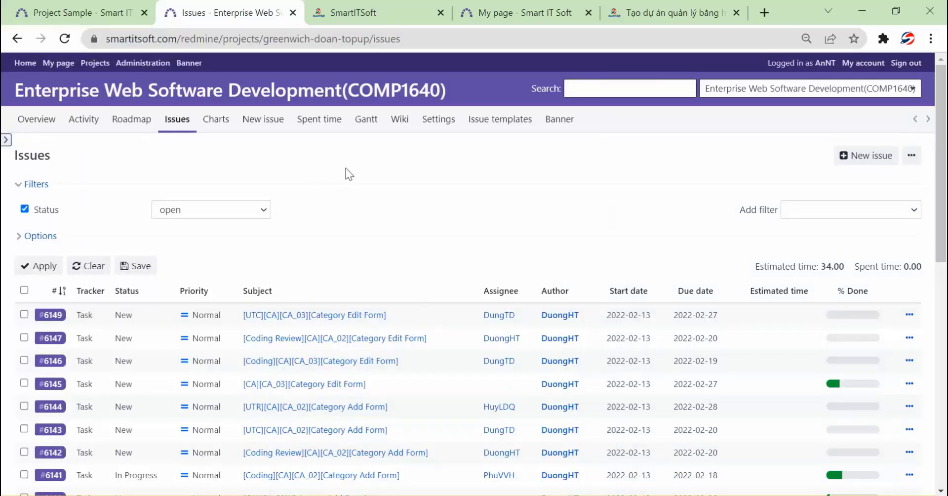
pyautogui.scroll(-10, 388, 280)
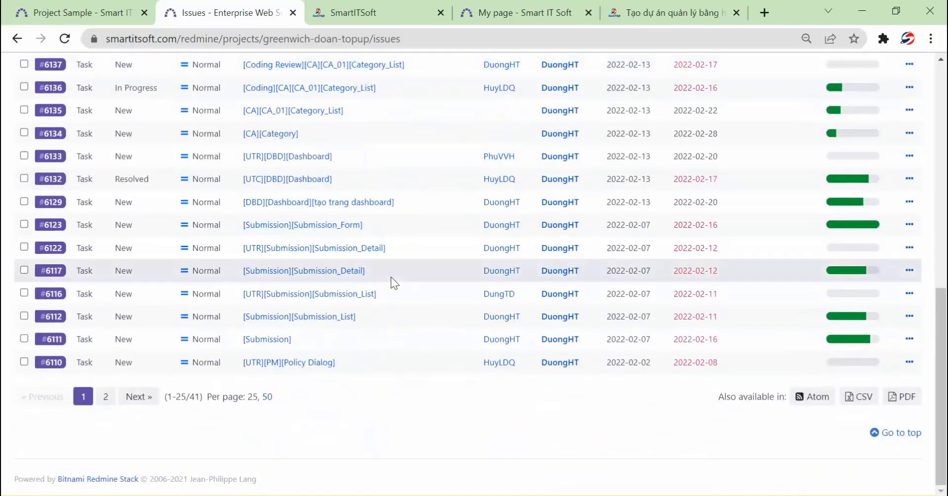
pyautogui.scroll(10, 346, 286)
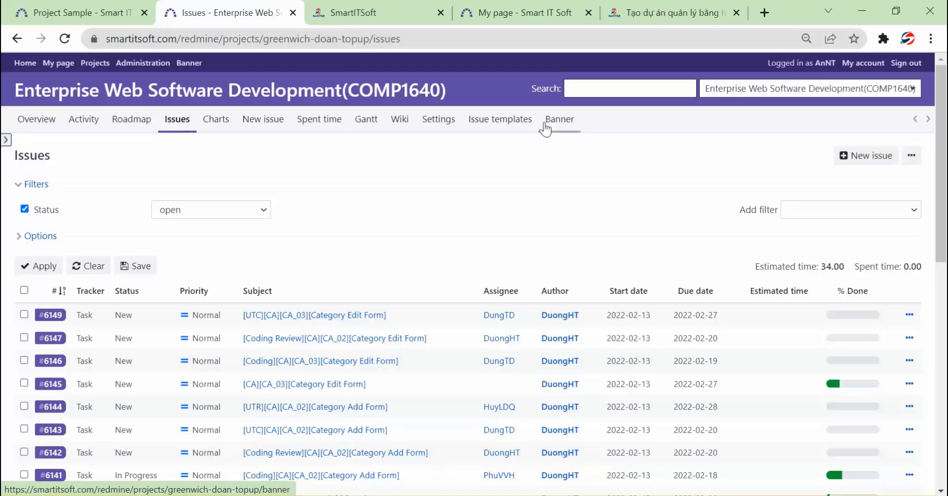
# Open the SmartITSoft monthly Redmine service page (250.000 đ), then return to the COMP1640 issues list
pyautogui.click(376, 13)
pyautogui.moveTo(208, 176)
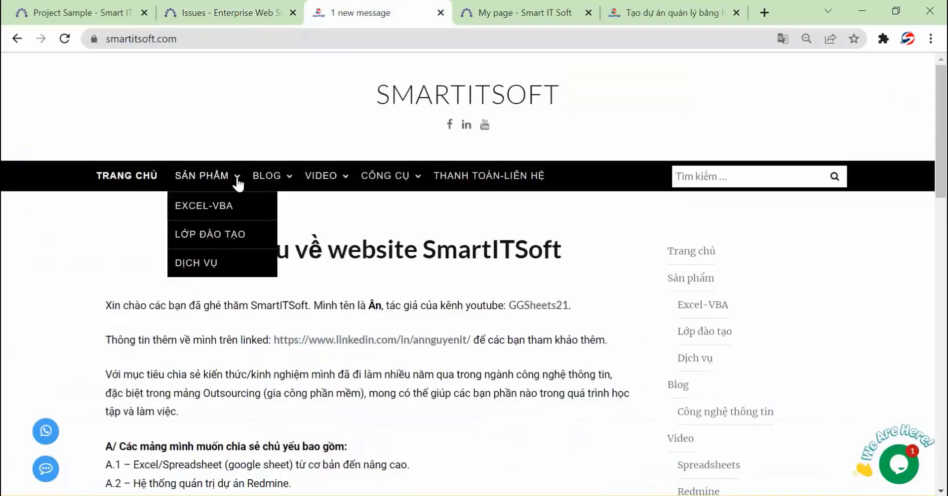
pyautogui.click(219, 267)
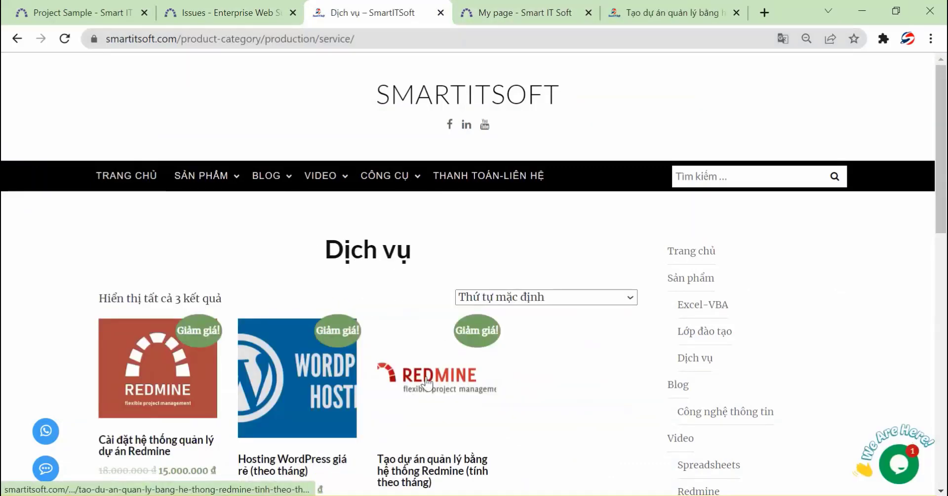
pyautogui.click(426, 383)
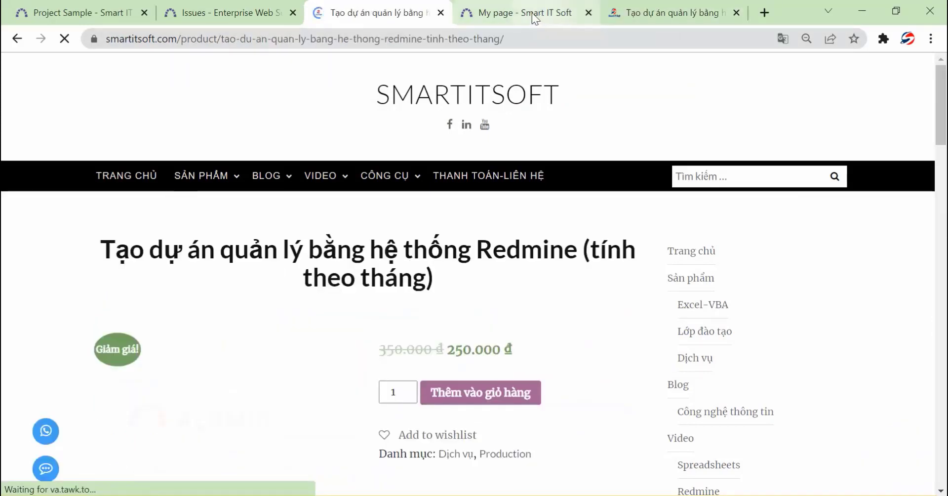
pyautogui.click(241, 16)
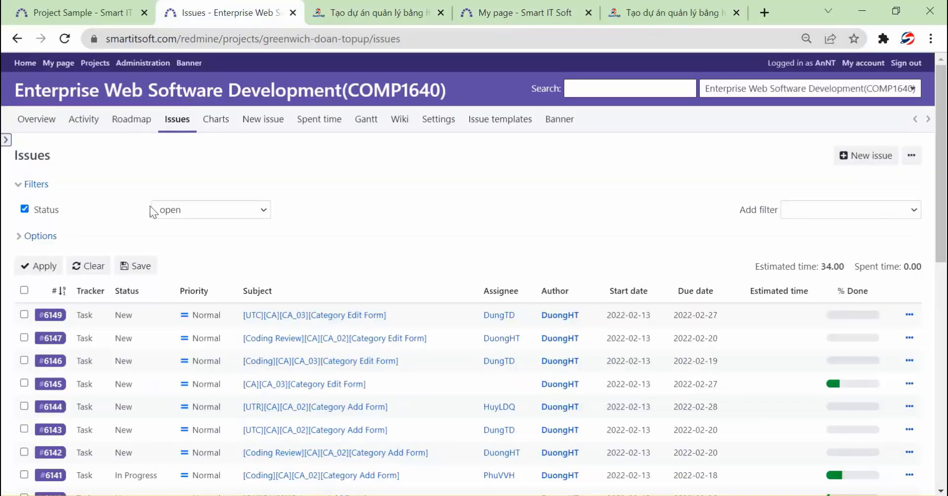
# Show the COMP1640 project overview with 41 of 88 tasks open and 56 of 229 hours spent
pyautogui.click(45, 127)
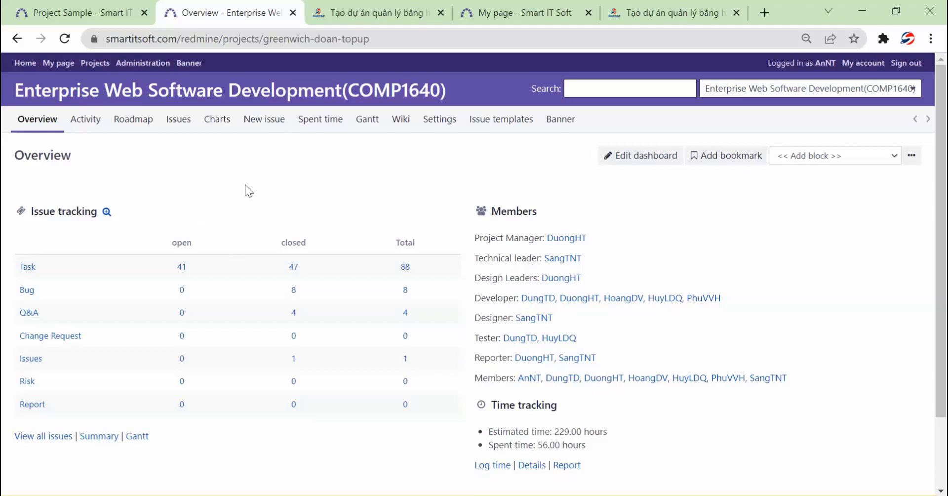
# Return to SmartITSoft's 250.000 đ monthly Redmine service page and view its payment and usage instructions
pyautogui.click(360, 18)
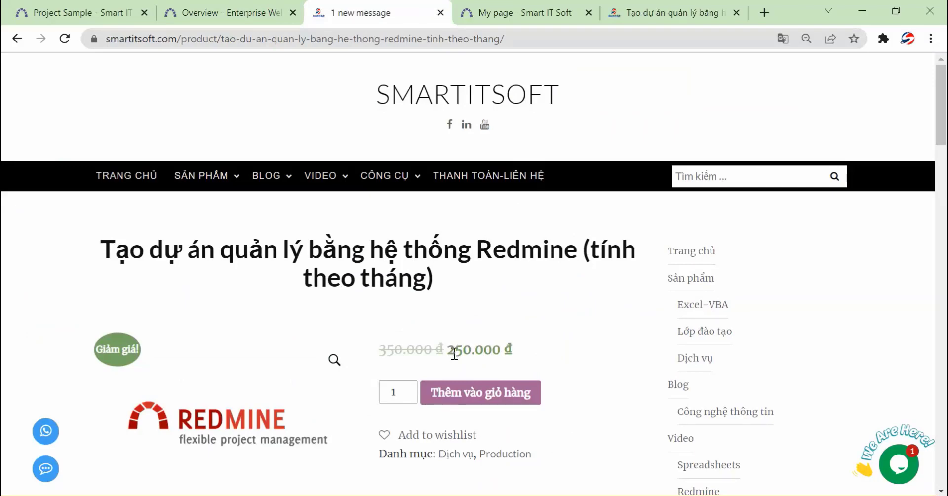
pyautogui.scroll(-6, 451, 351)
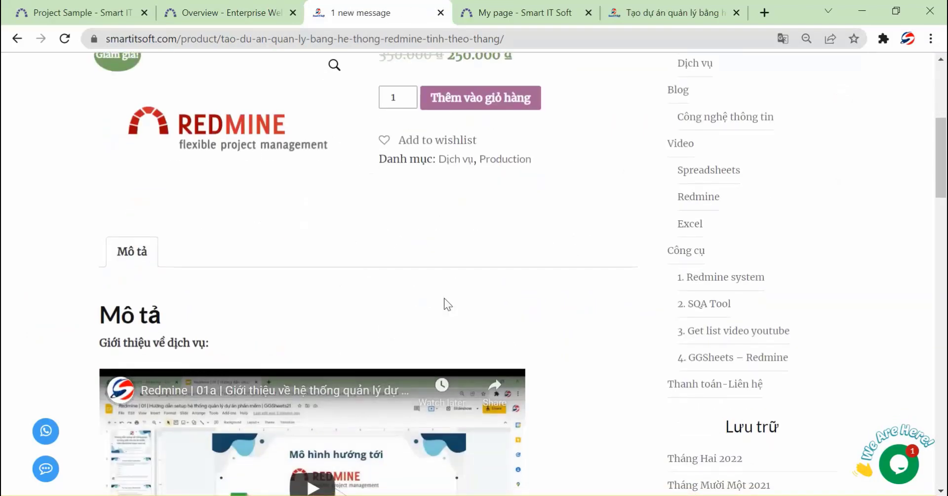
pyautogui.scroll(6, 443, 225)
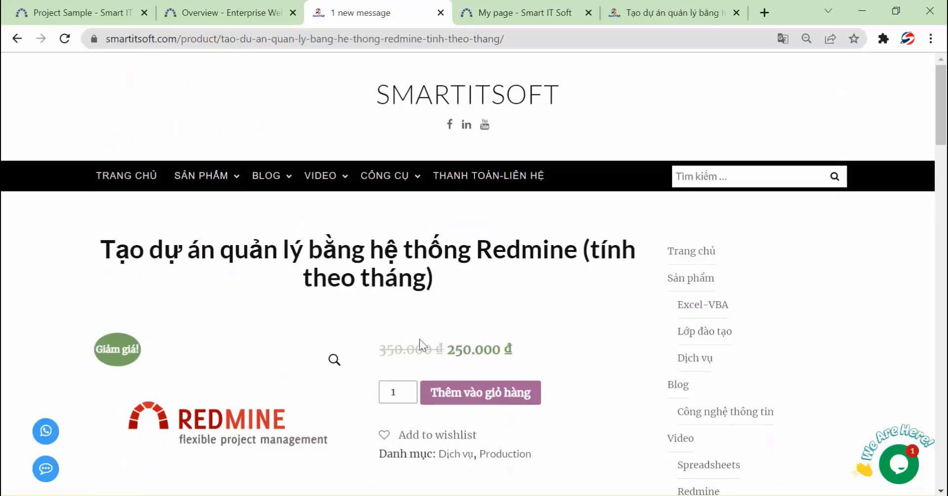
pyautogui.scroll(-1, 421, 332)
pyautogui.scroll(-15, 421, 324)
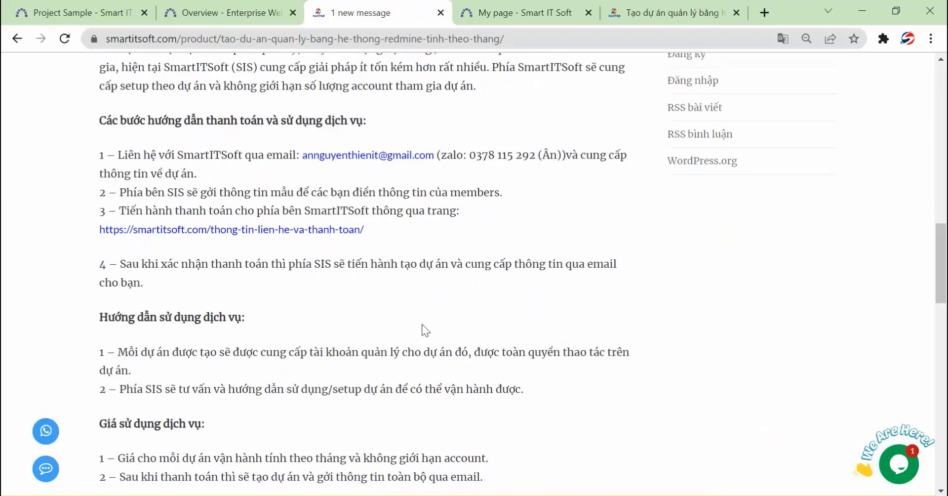